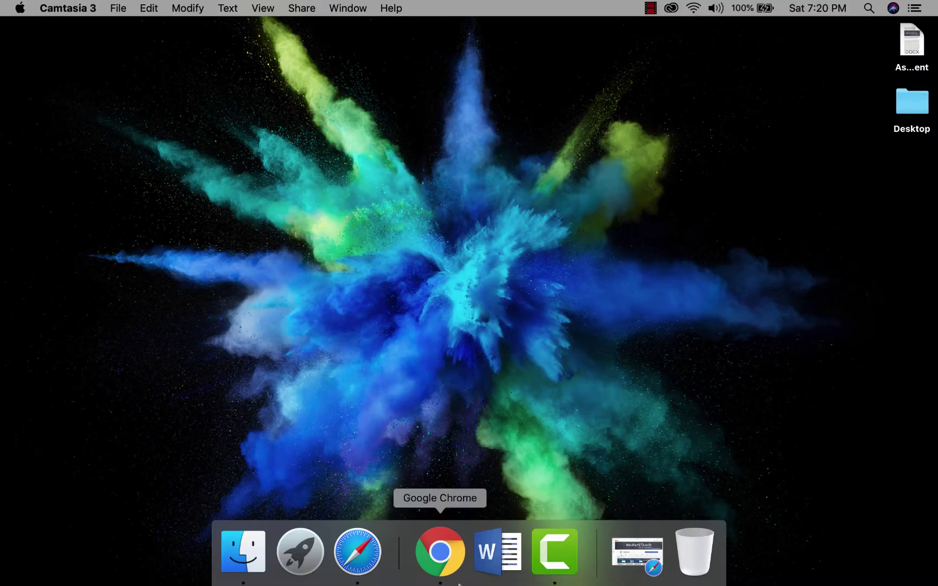
In Chrome, go to classroom.google.com and bring up the Create options on the tutorial class's Classwork page.
click(439, 553)
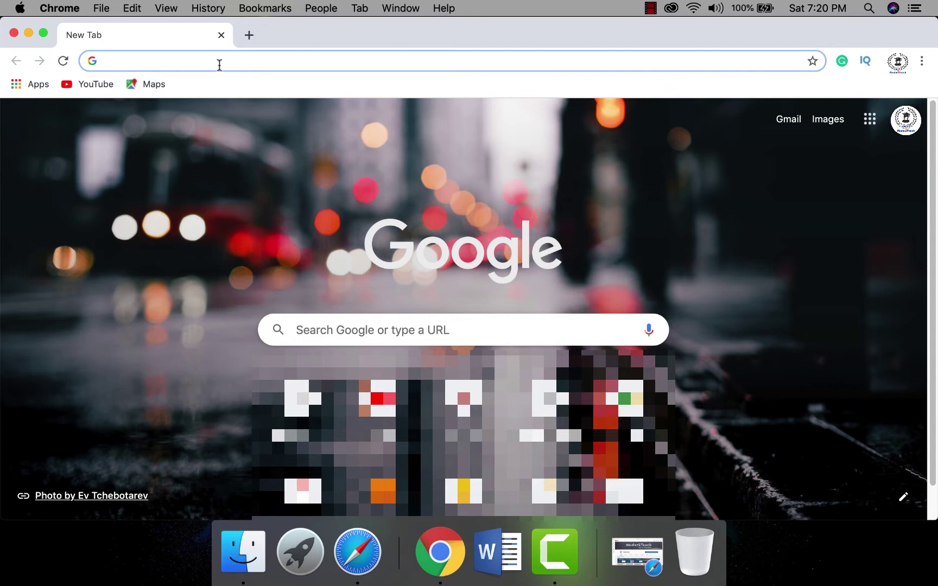
text(classroom.google.com)
key(Return)
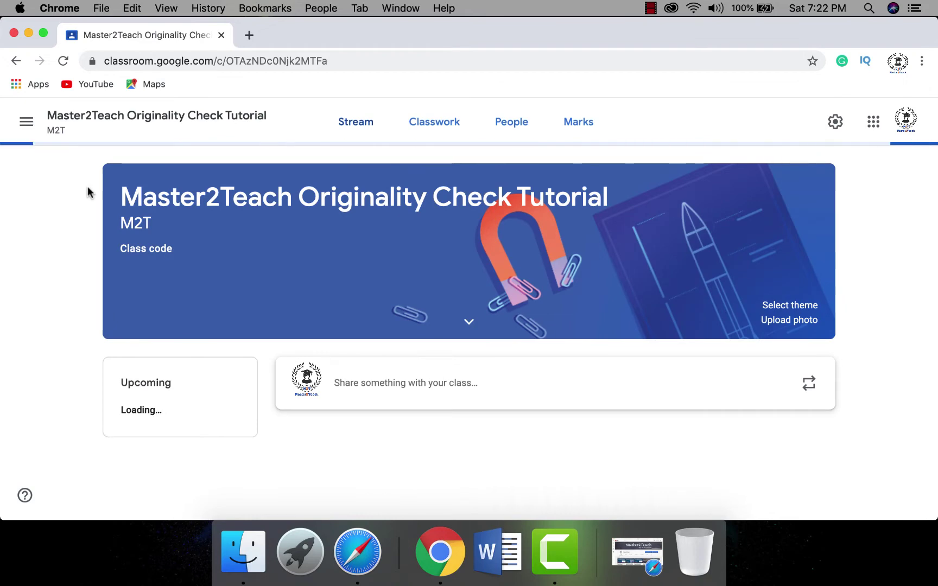
click(429, 125)
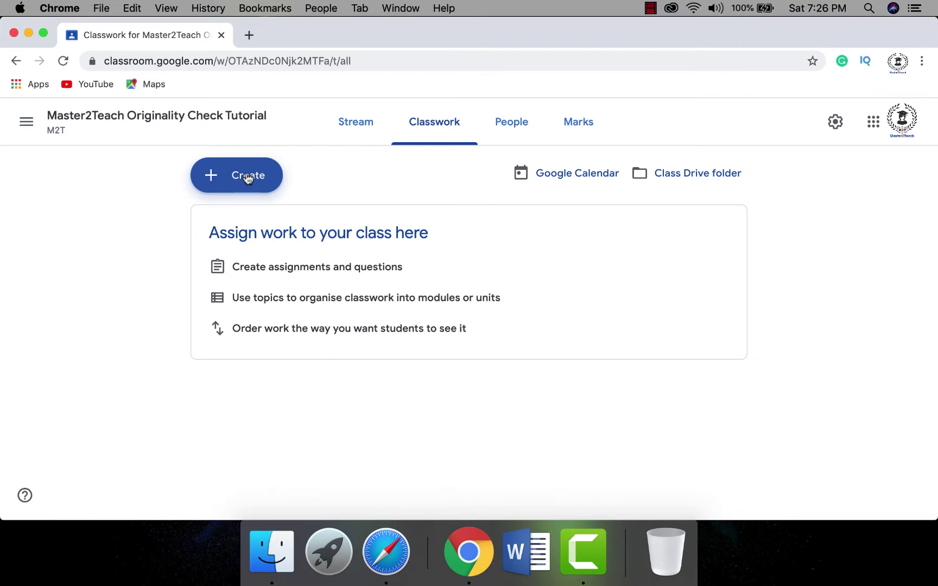
click(247, 177)
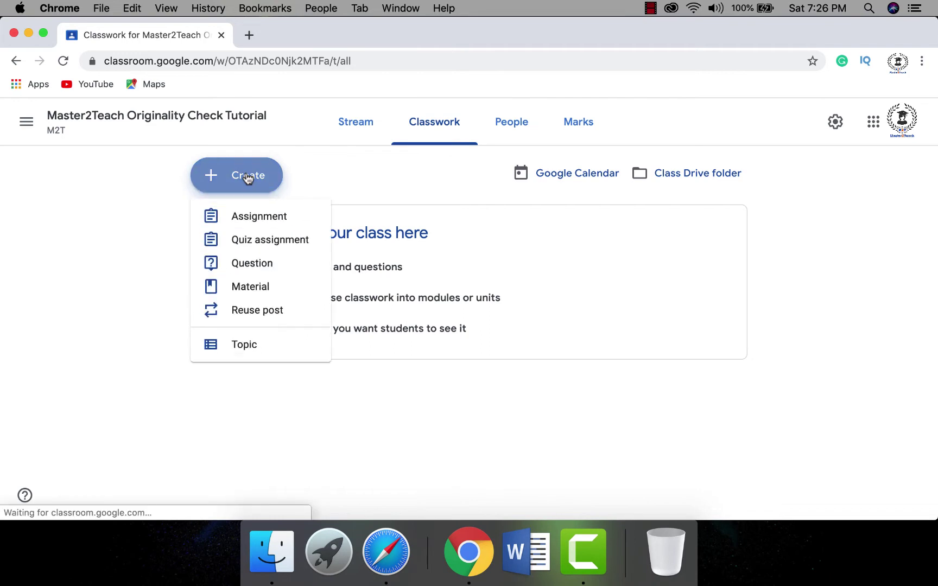
Create an assignment 'Master2Teach Online Originality Check' with instructions requiring flagged content under 20%.
click(246, 215)
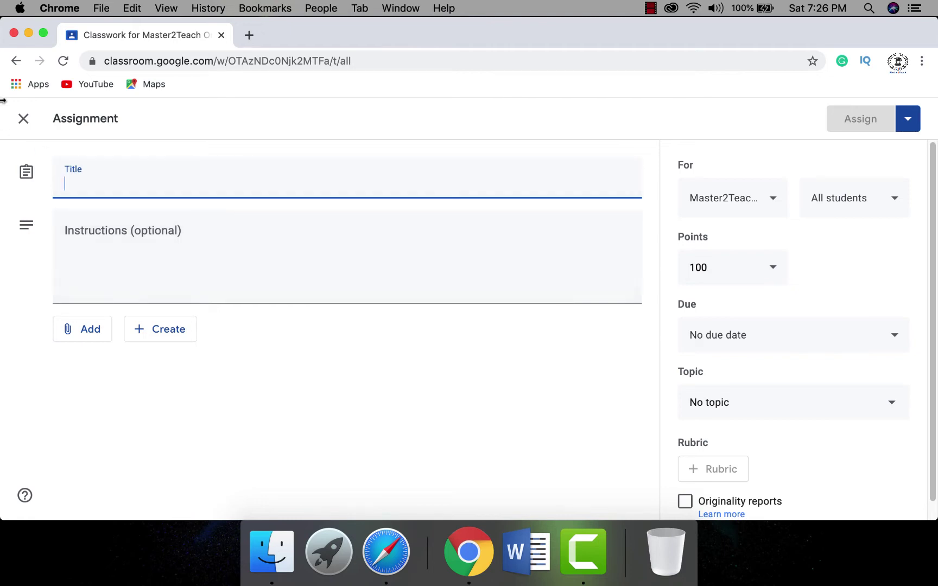
text(Master2Tea)
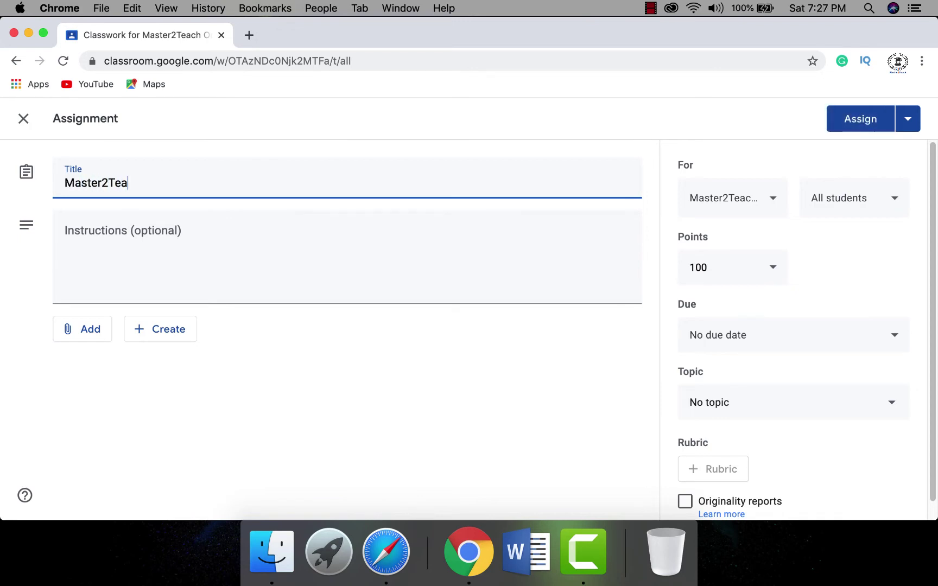
text(ch Online Ori)
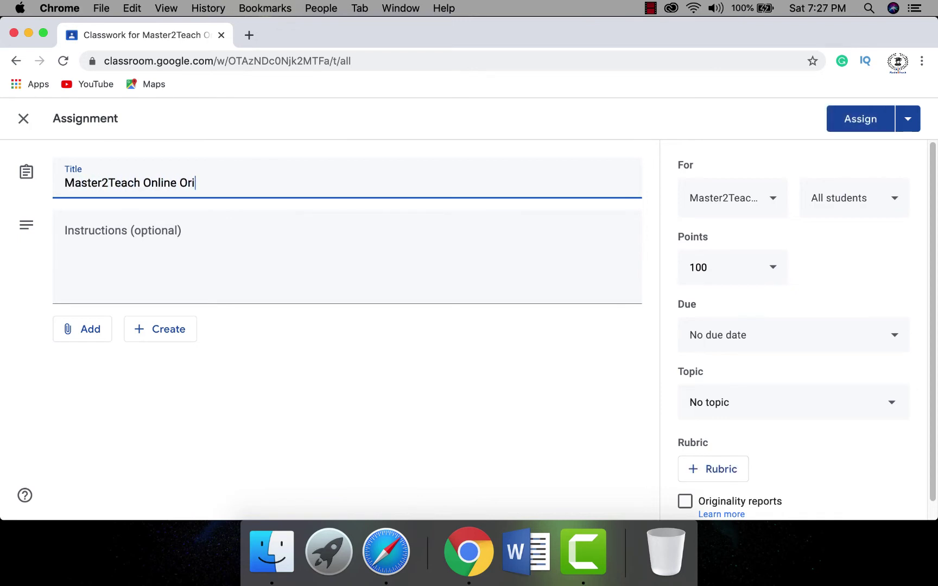
text(ginality Check)
click(65, 237)
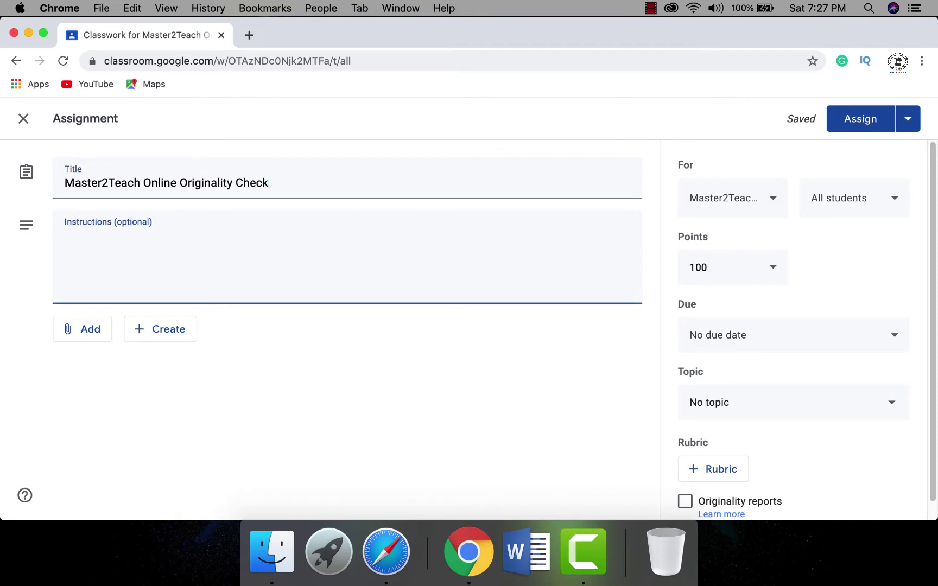
text(Please learn how to check originiality before)
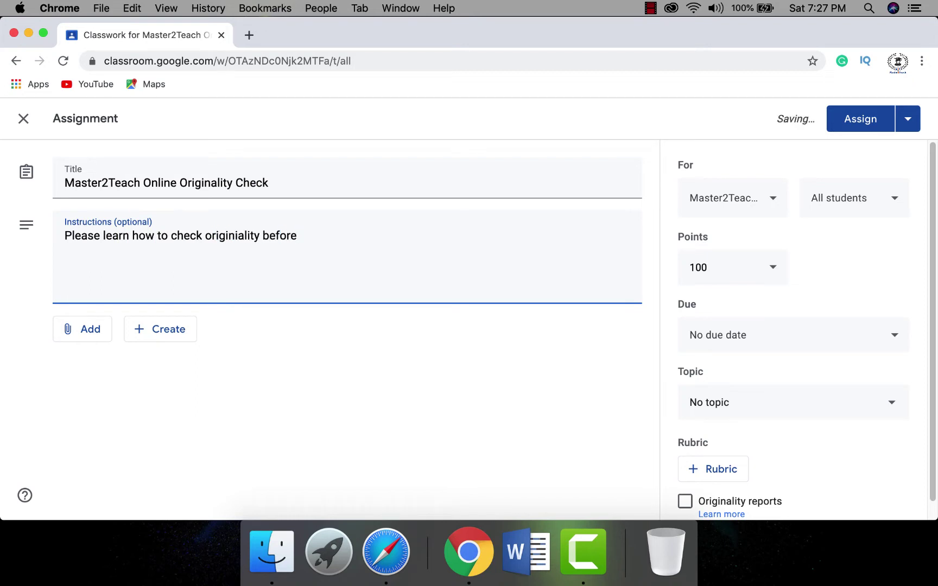
text( hand in your course work report. Note that you have to upload the)
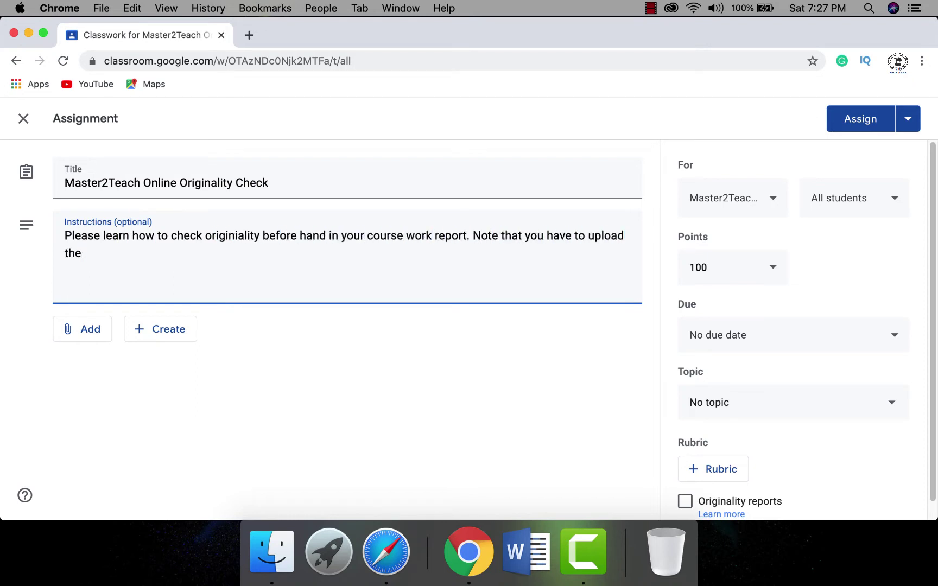
text( docs file in google drive to convert it into google docs file)
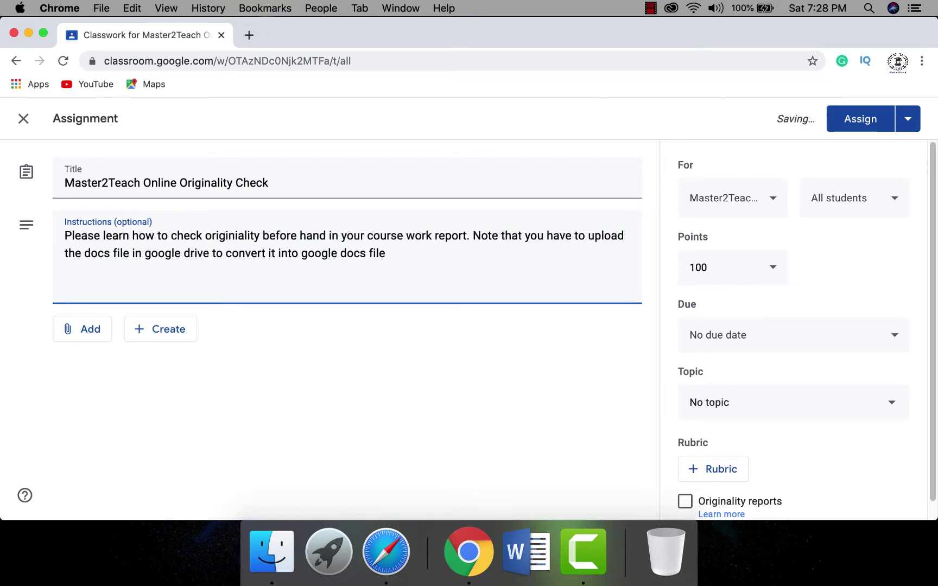
text( only then you will get originality check options . You have only 3 time option)
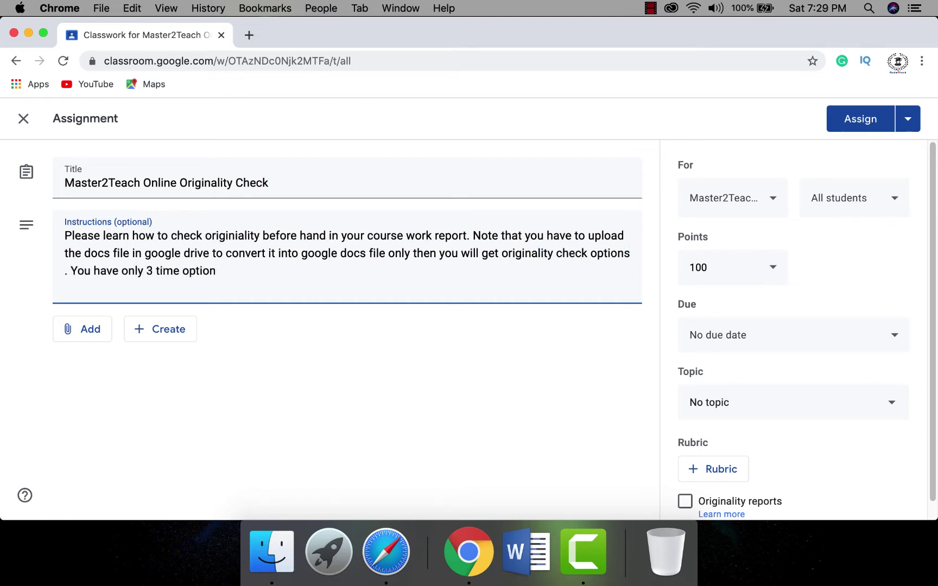
text( for the organility check and flagged % should be less than 20%)
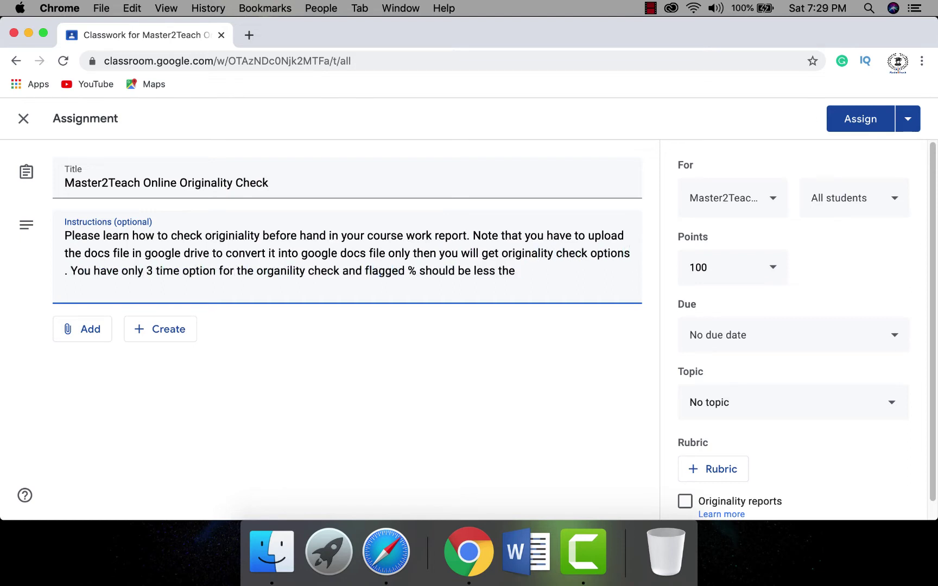
text( otherwise your assignment report will not a)
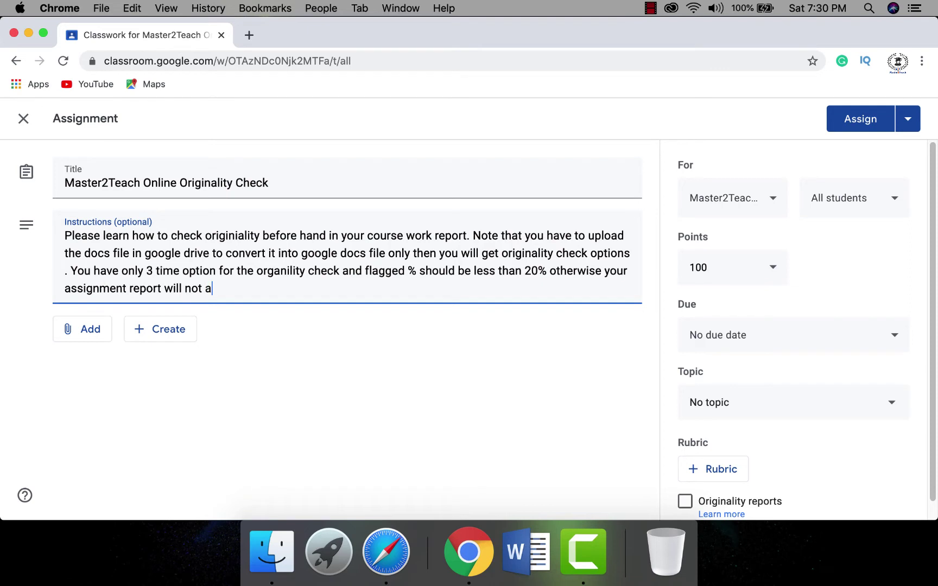
text(cceptable.)
click(160, 329)
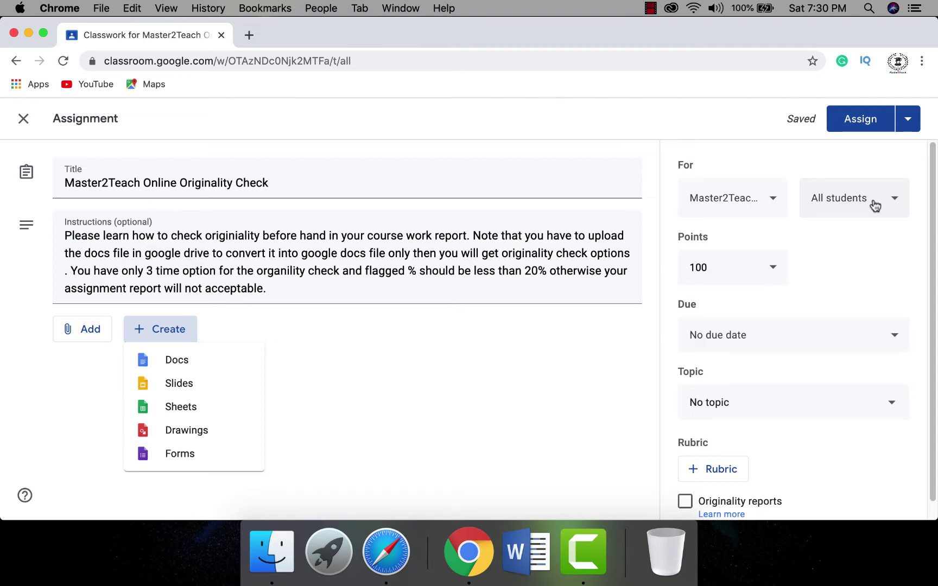
Set the assignment to 60 points, due 30 April.
click(728, 267)
key(BackSpace)
key(BackSpace)
key(BackSpace)
text(60)
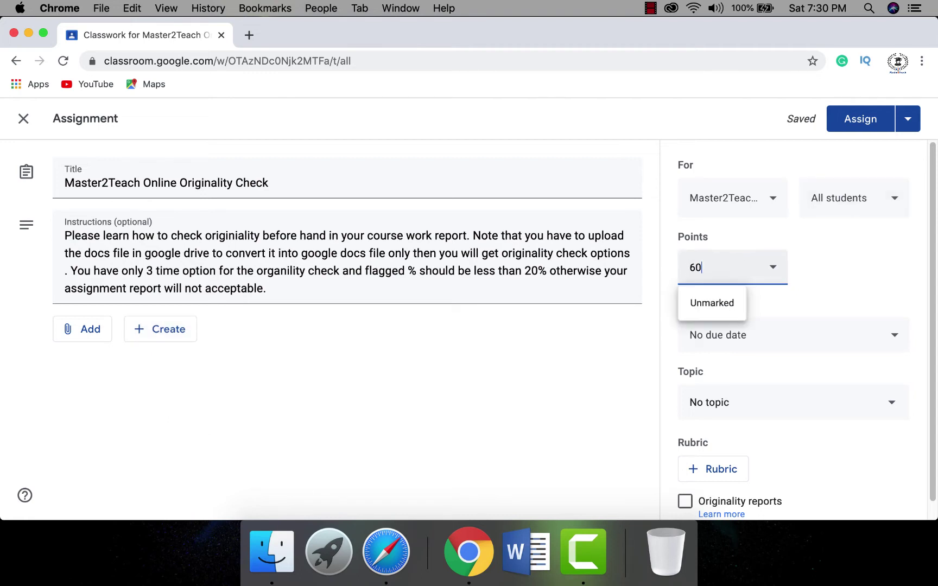
click(839, 267)
click(749, 337)
click(781, 357)
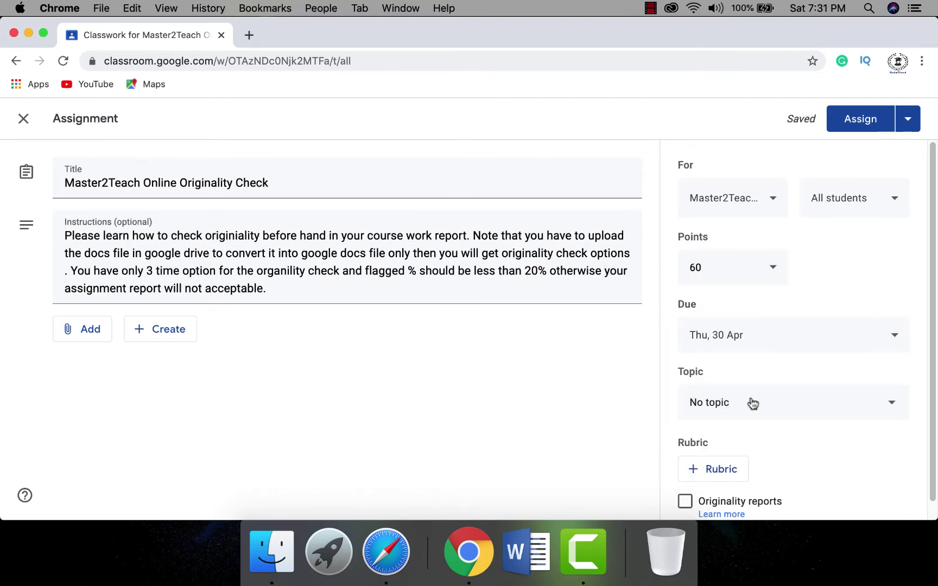
scroll(752, 403, down, 1)
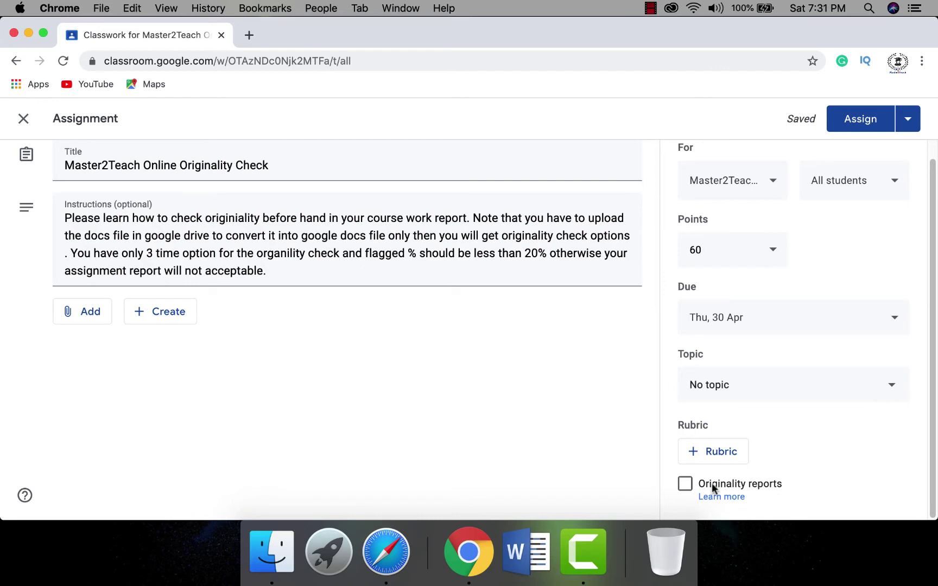
Turn on originality reports, assign it to the class, then switch to Safari.
click(685, 486)
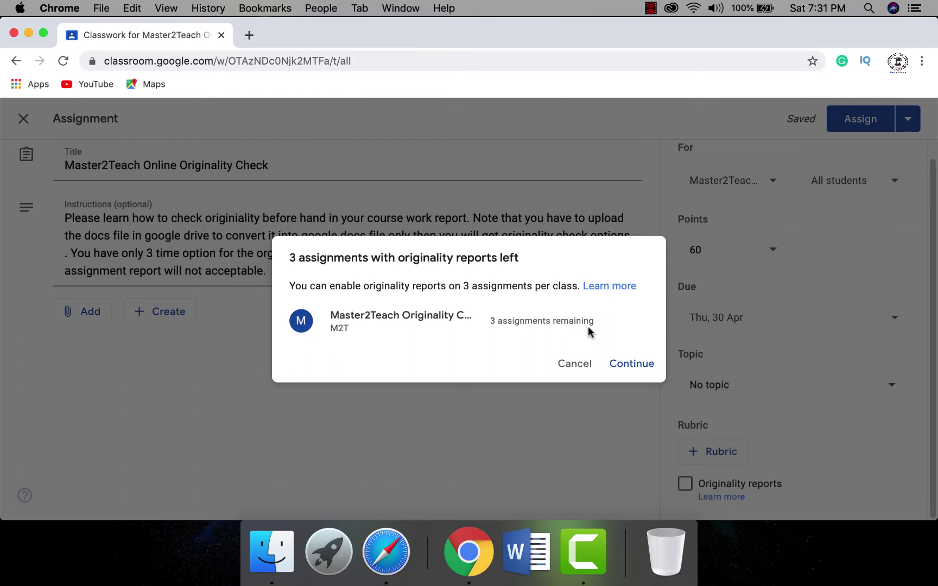
click(630, 364)
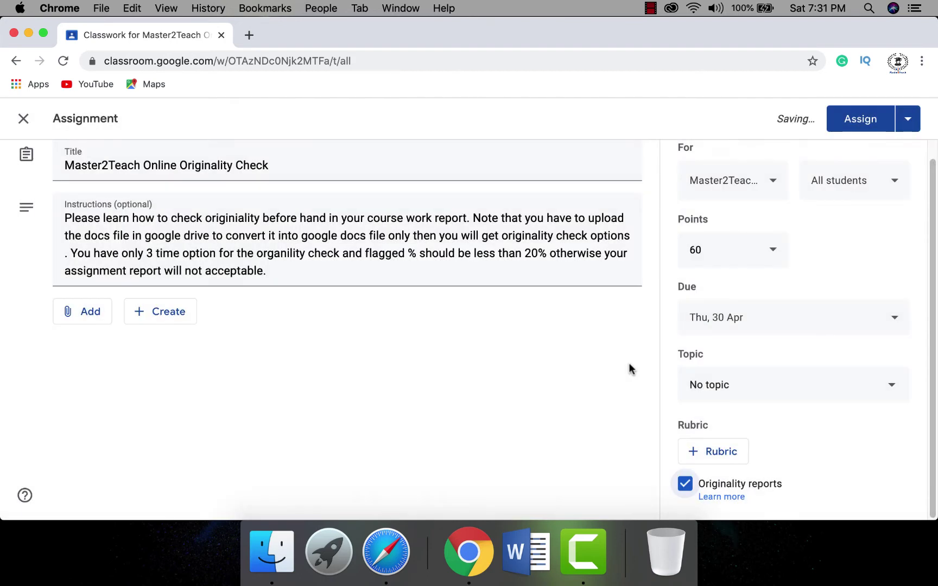
click(842, 121)
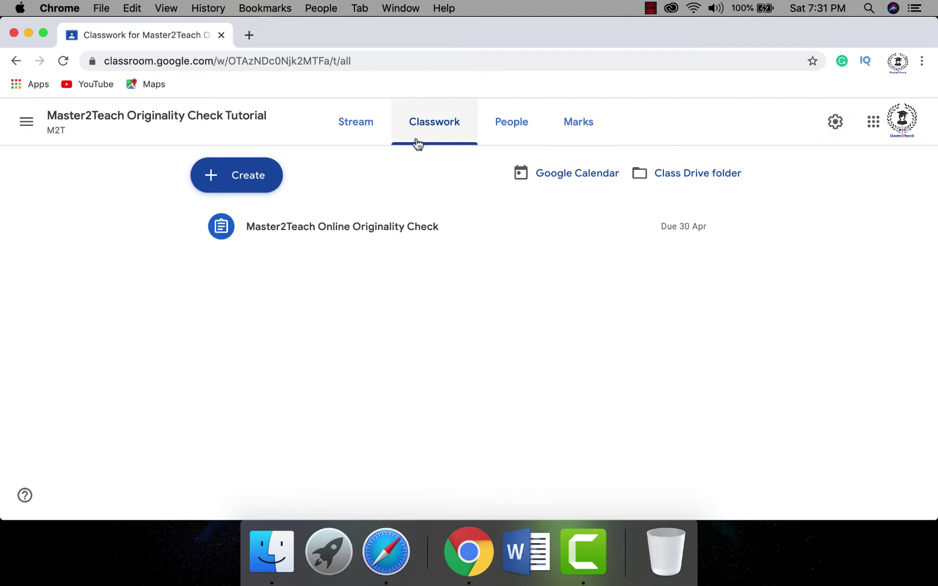
click(361, 130)
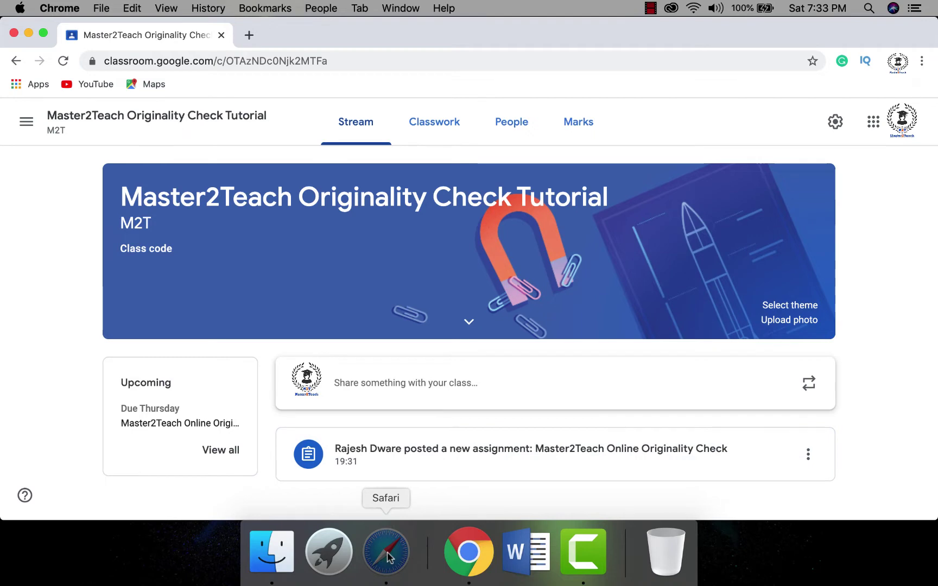
click(387, 554)
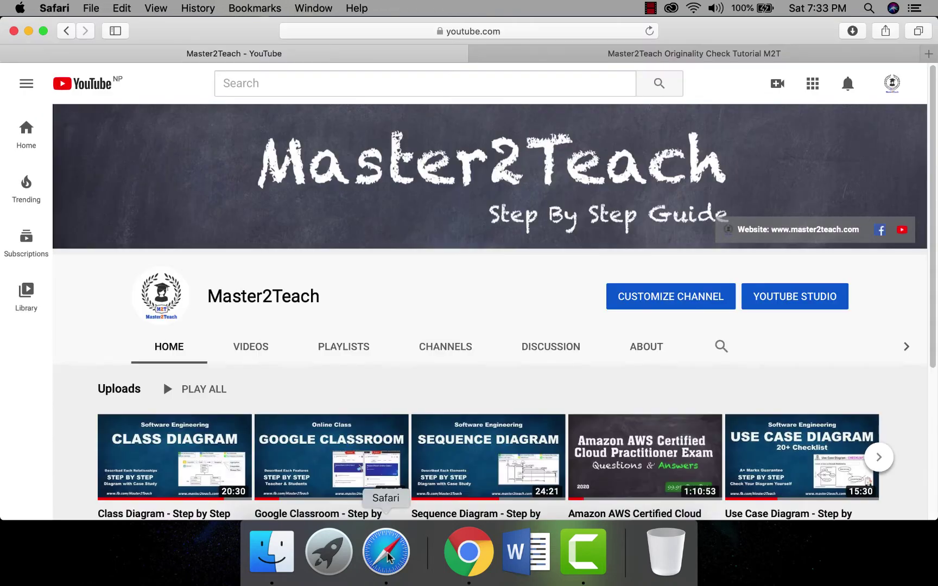
Open the newly posted assignment's details in the student's Classroom tab.
click(611, 55)
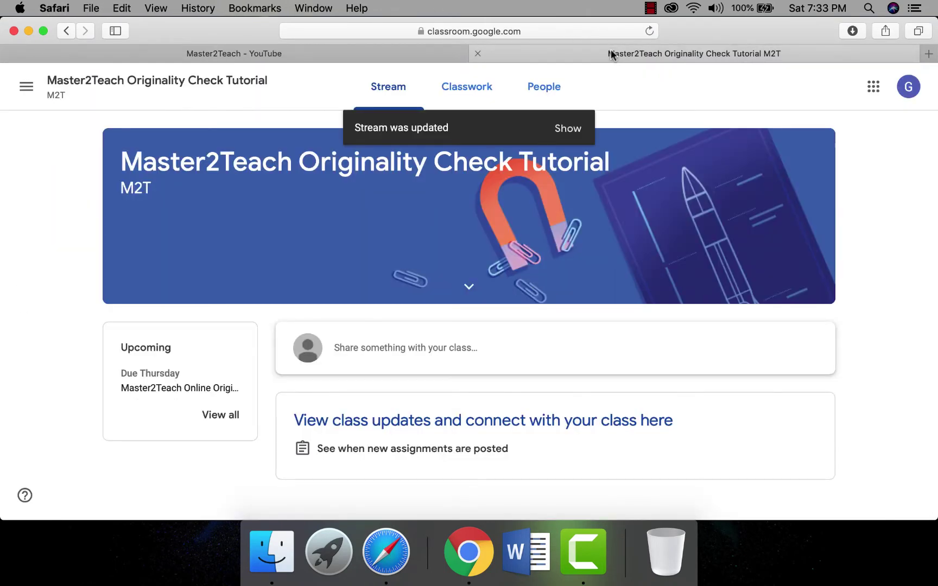
click(567, 128)
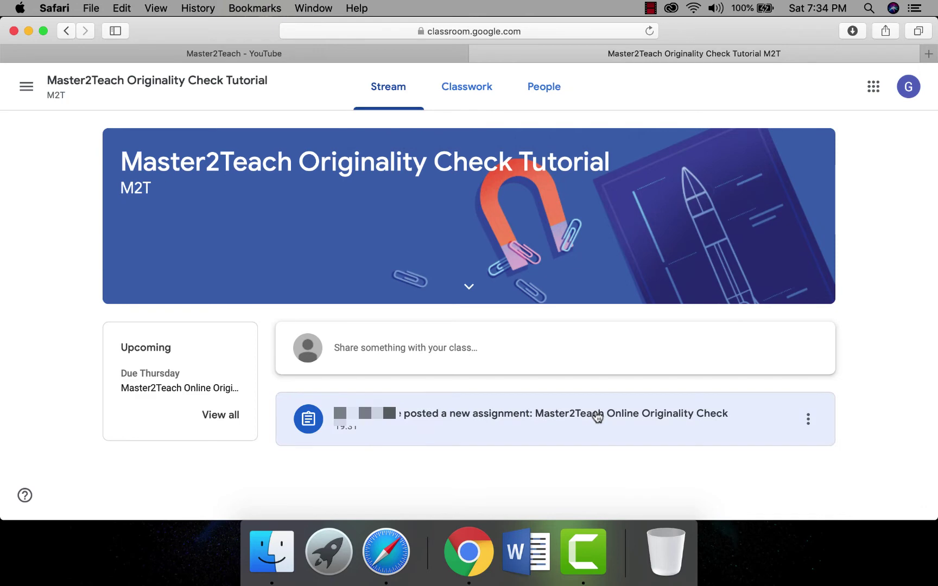
click(597, 416)
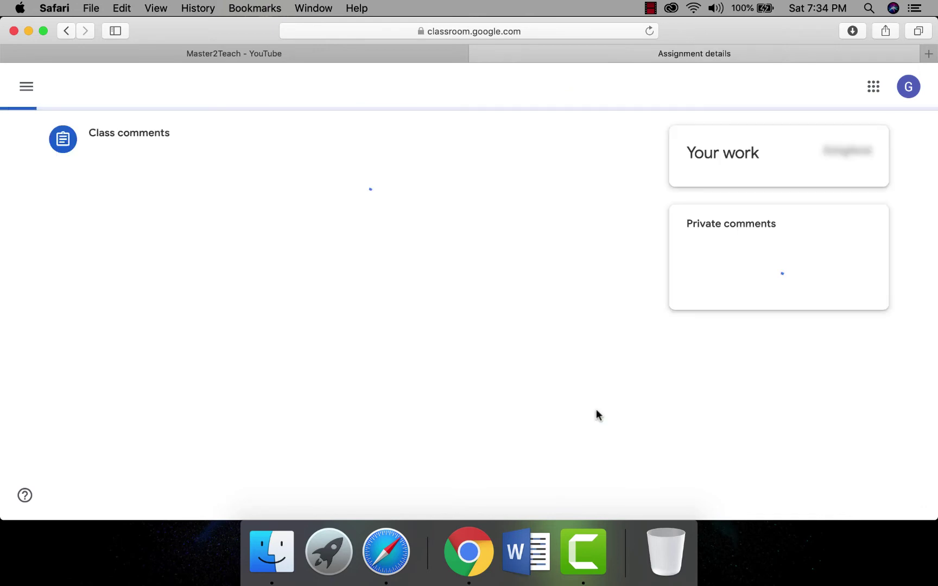
Upload Class Room Check.docx from the device as the assignment's attachment.
click(773, 212)
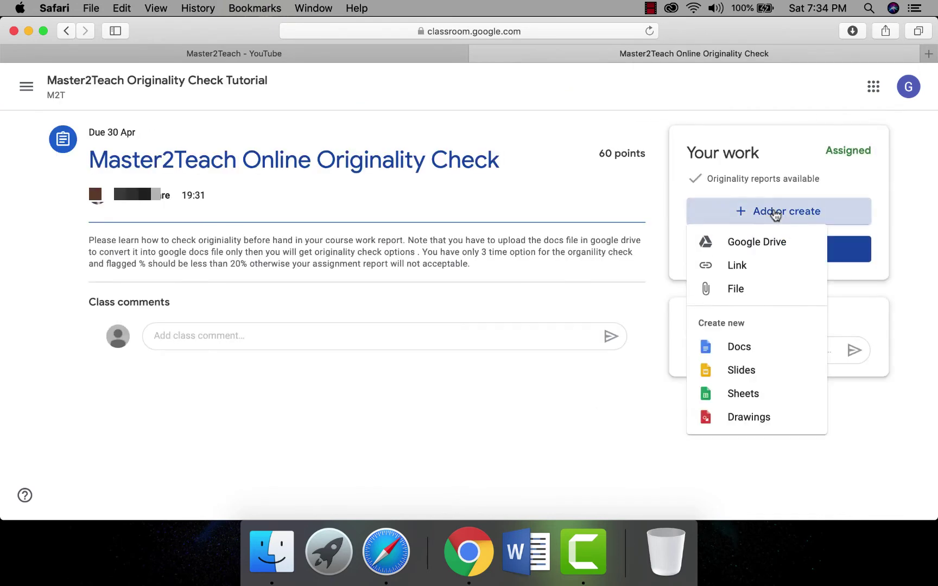
click(725, 294)
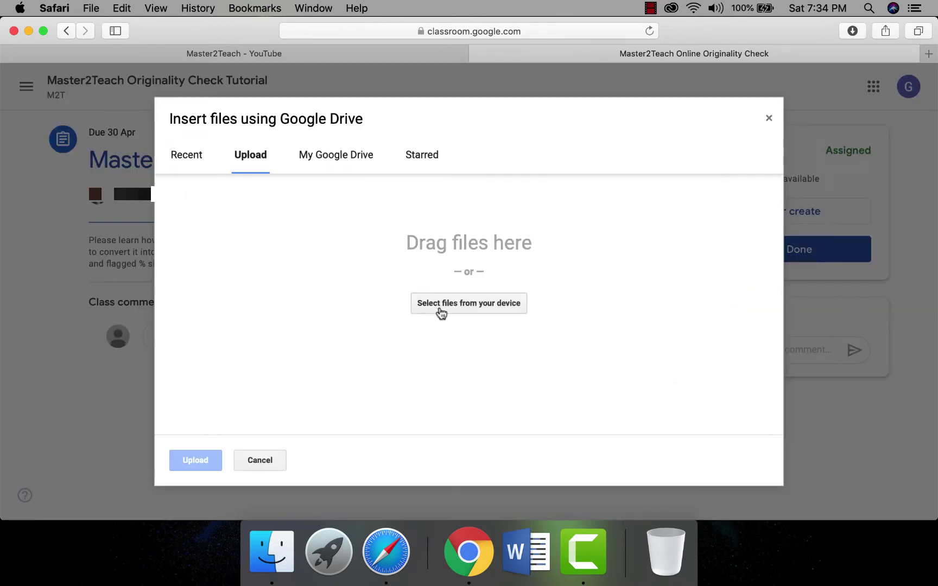
click(441, 303)
click(329, 137)
click(724, 378)
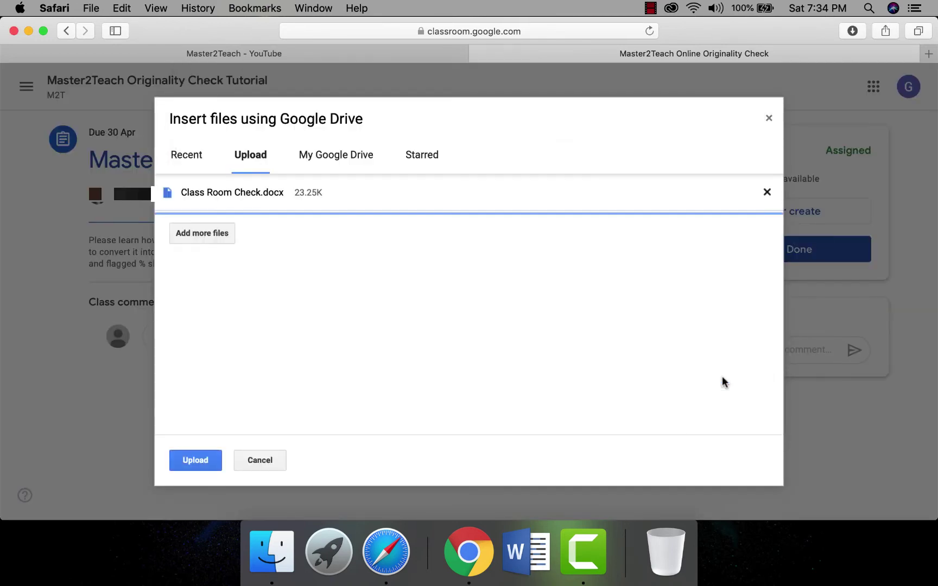
click(195, 462)
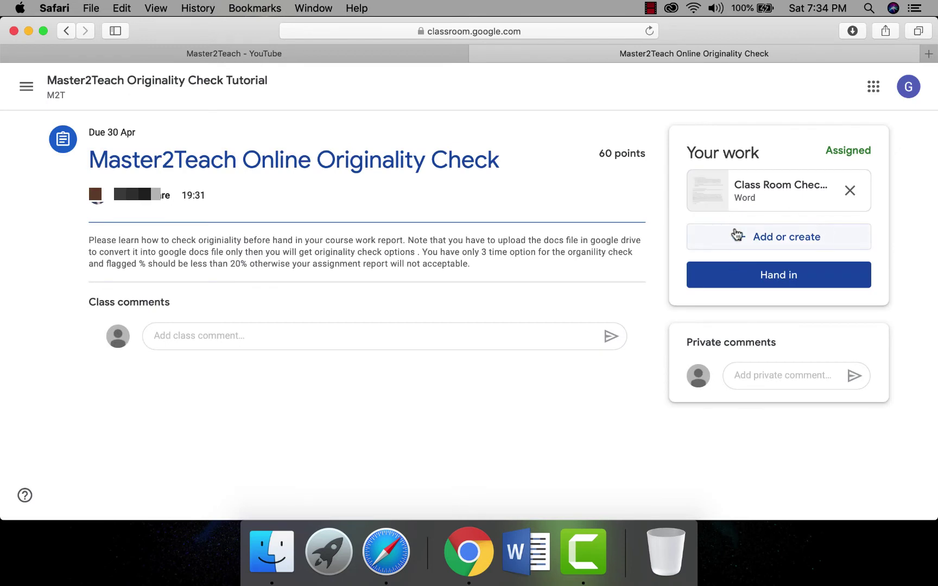
Remove the Class Room Check attachment and open Google Drive in a new tab.
click(851, 191)
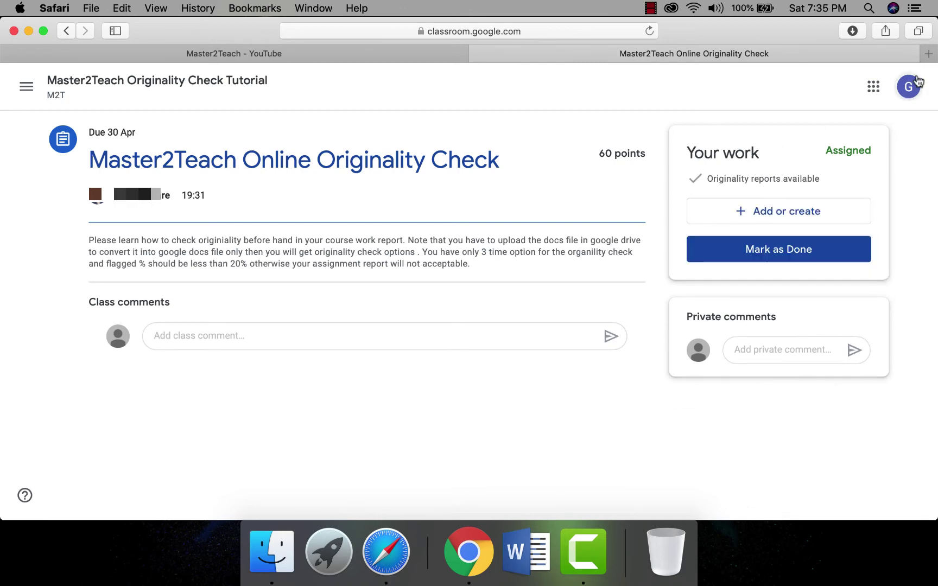
click(928, 54)
click(586, 150)
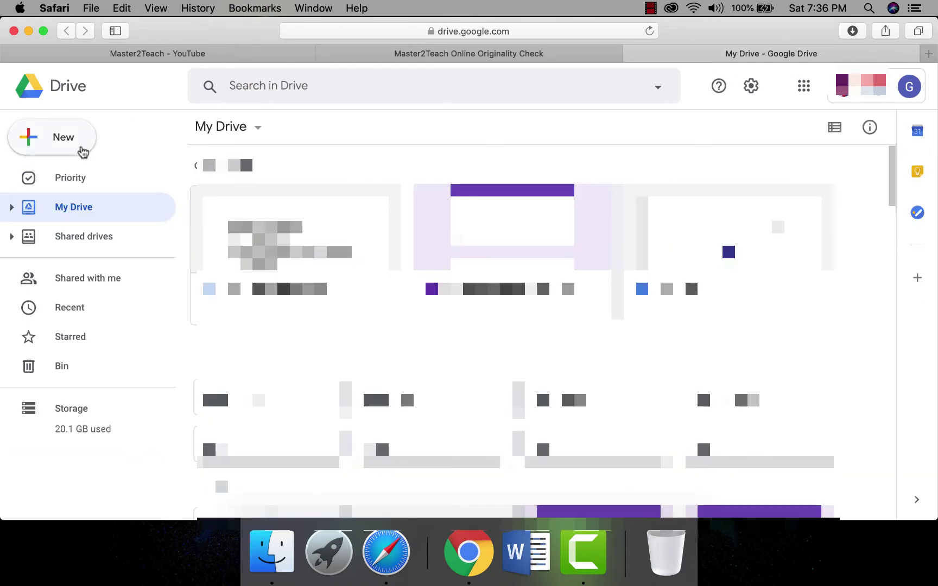
Upload Assignment.docx from the Desktop to My Drive.
click(68, 141)
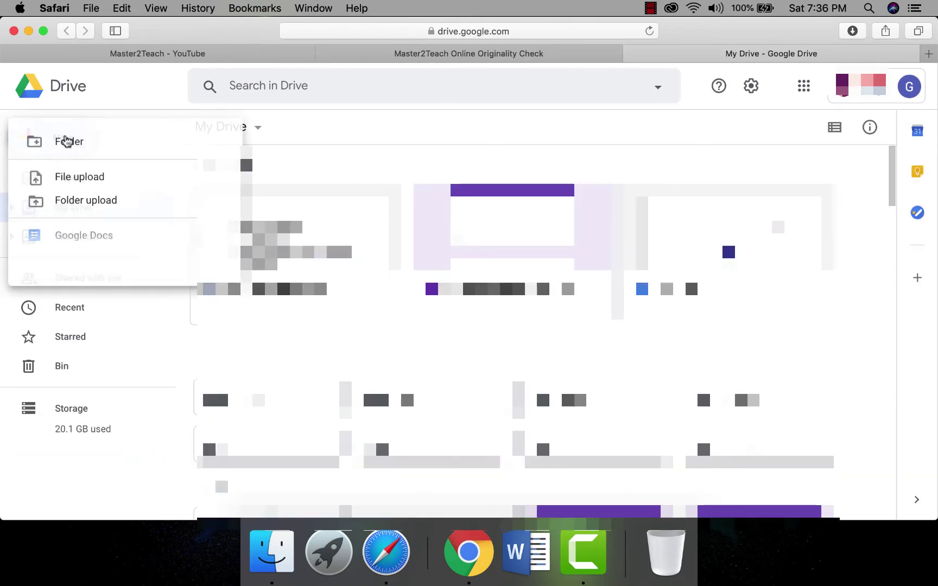
click(76, 182)
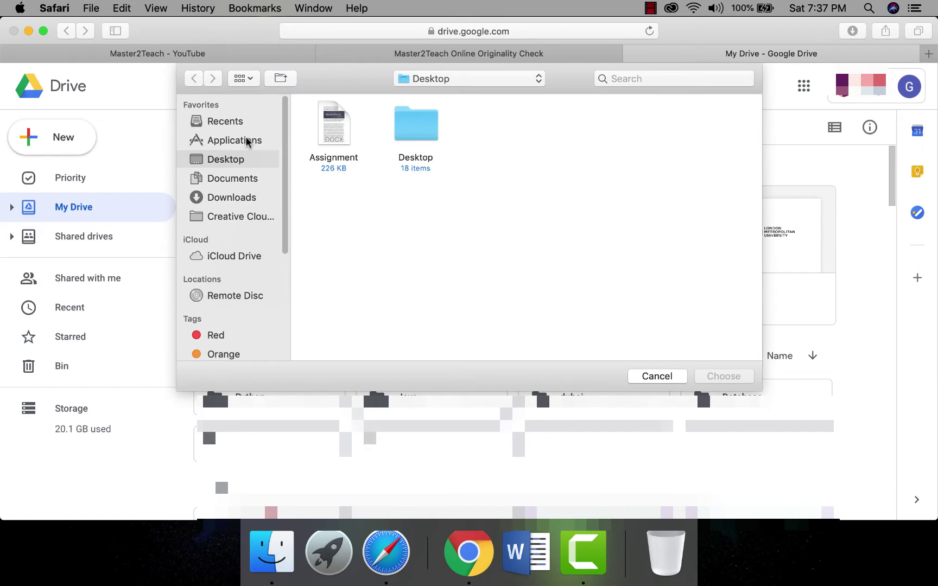
click(339, 132)
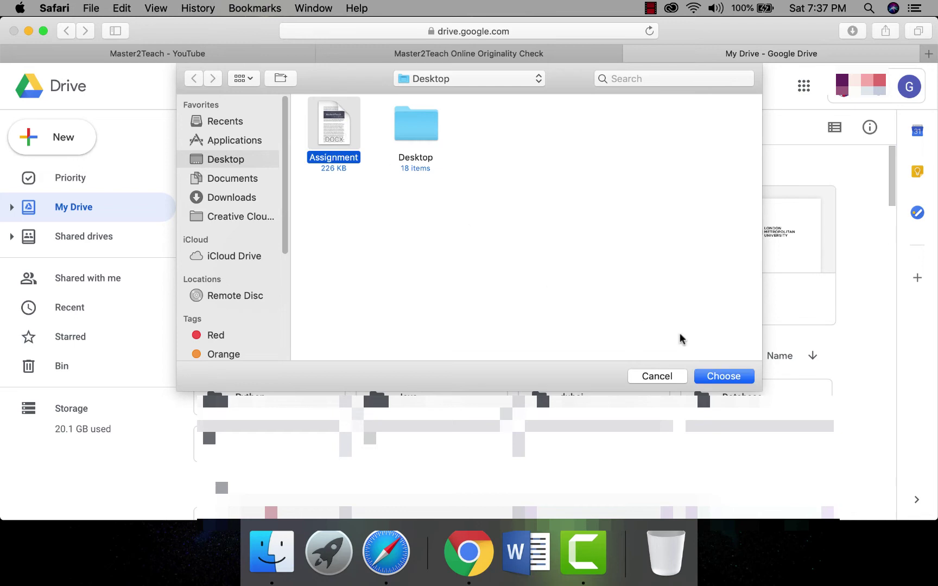
click(720, 376)
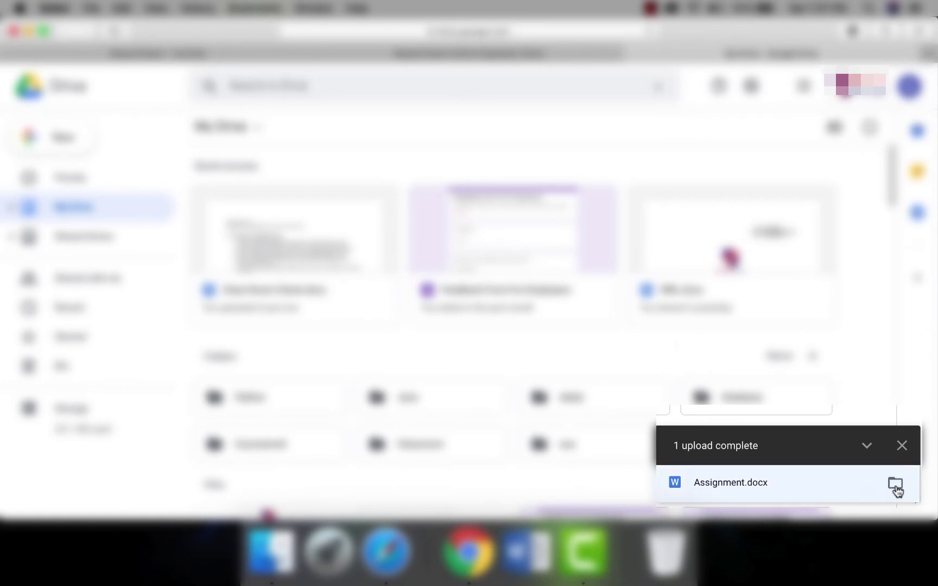
click(894, 484)
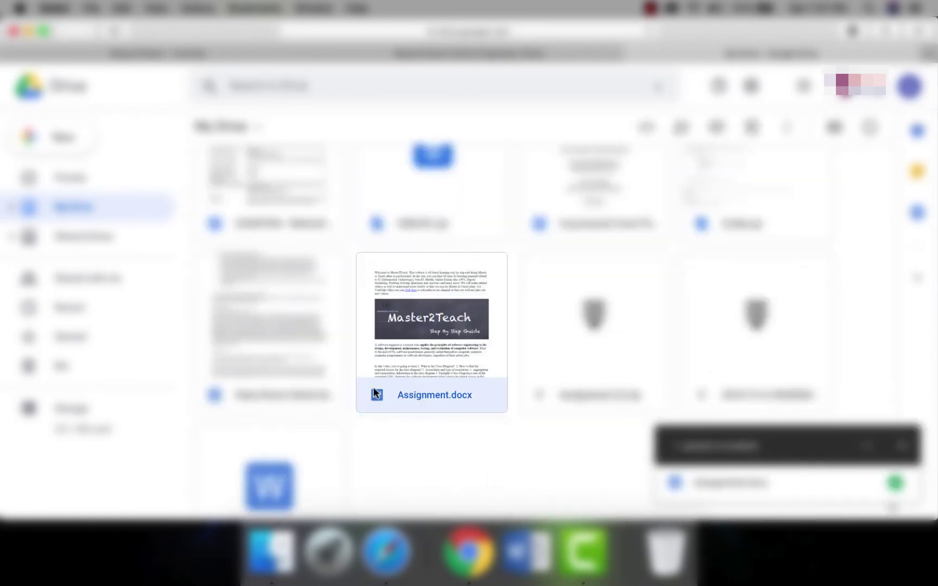
Open the uploaded Assignment.docx with Google Docs.
right_click(422, 329)
mouse_move(538, 159)
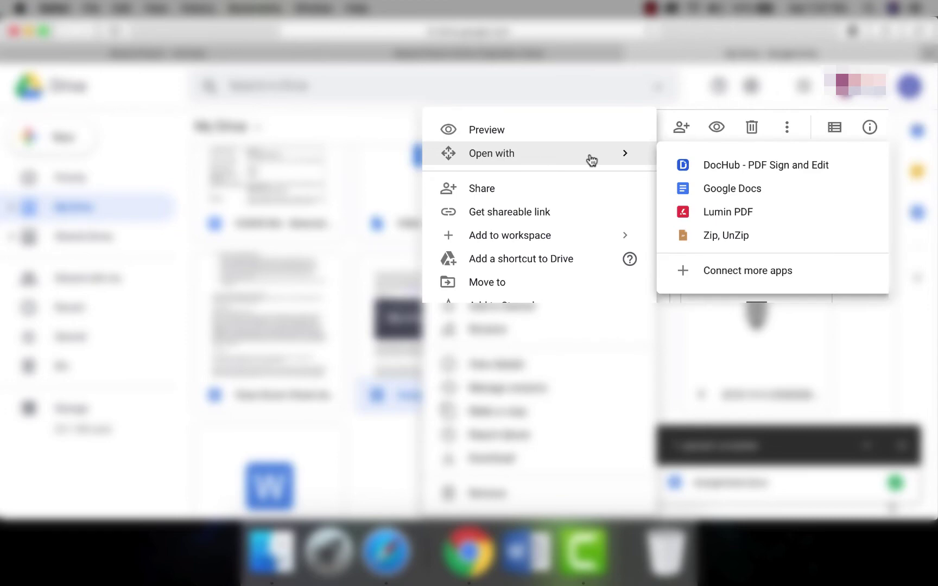
click(722, 190)
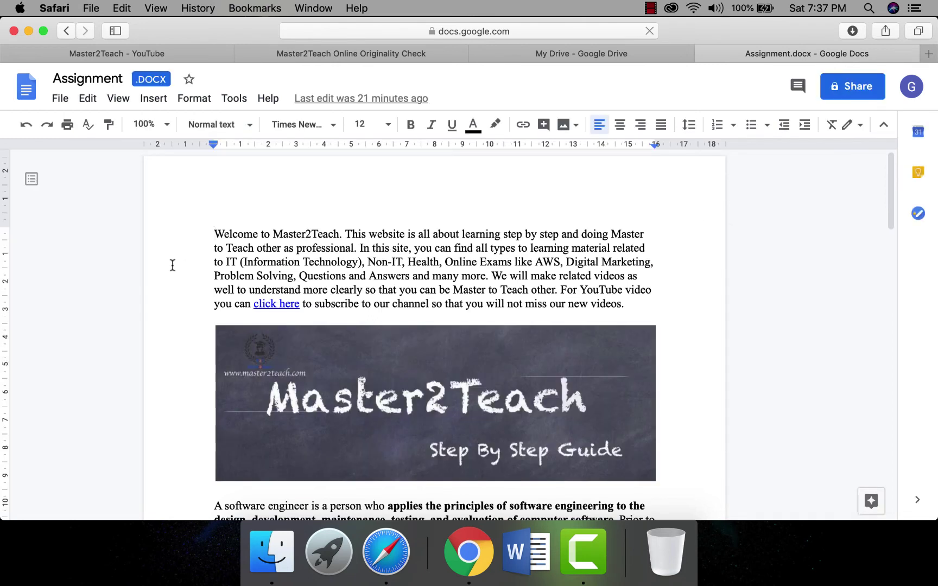
Save Assignment.docx as a Google Docs file and return to My Drive.
click(61, 99)
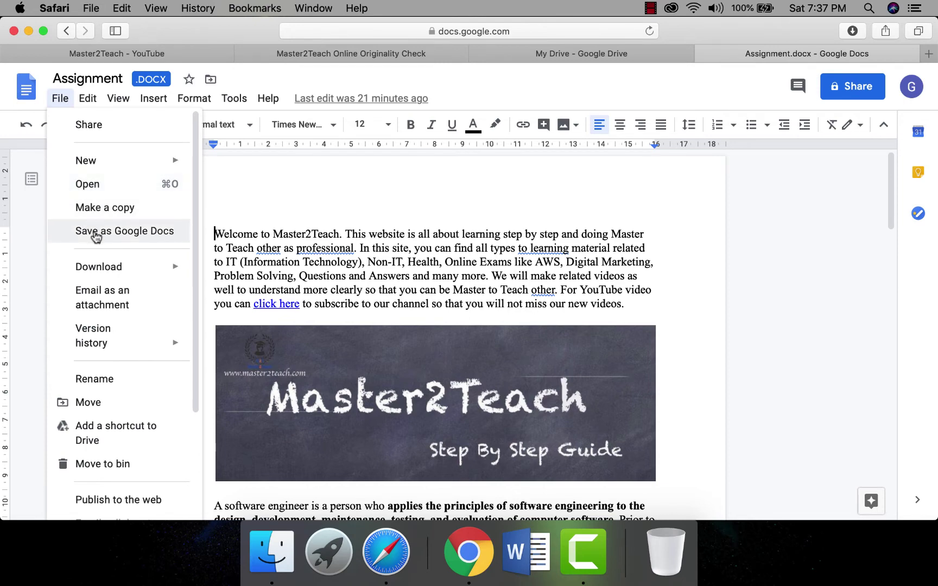
click(96, 234)
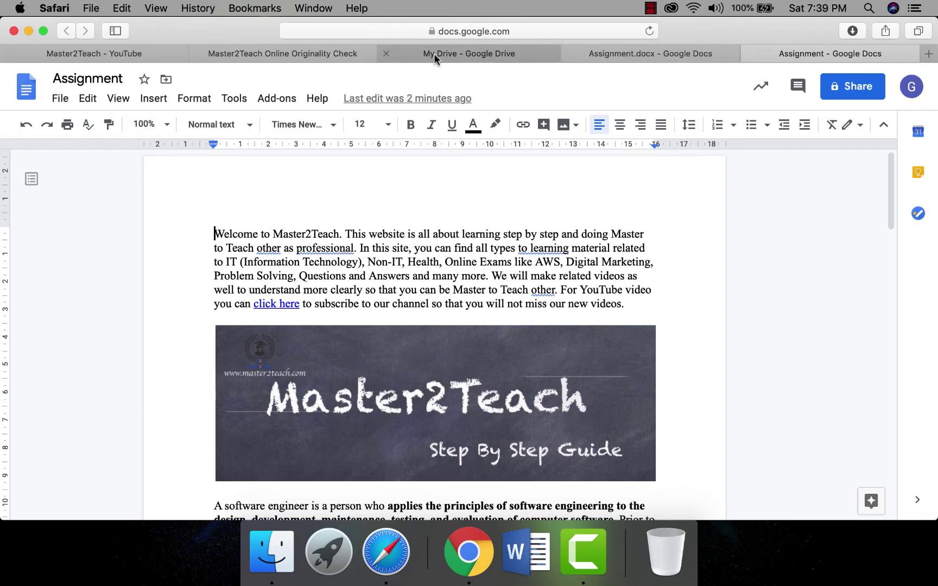
click(434, 53)
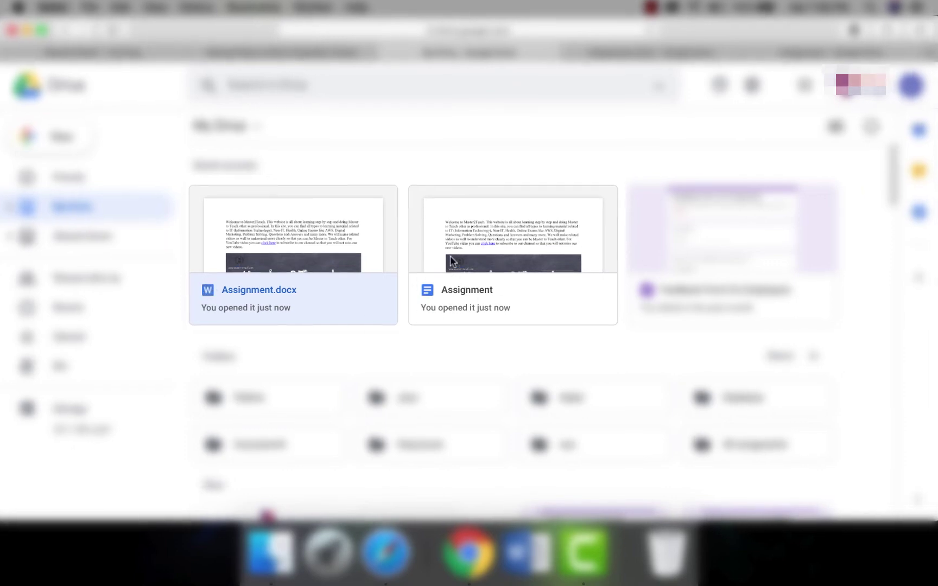
Select the converted Assignment doc, then return to the Master2Teach Online Originality Check tab.
click(464, 255)
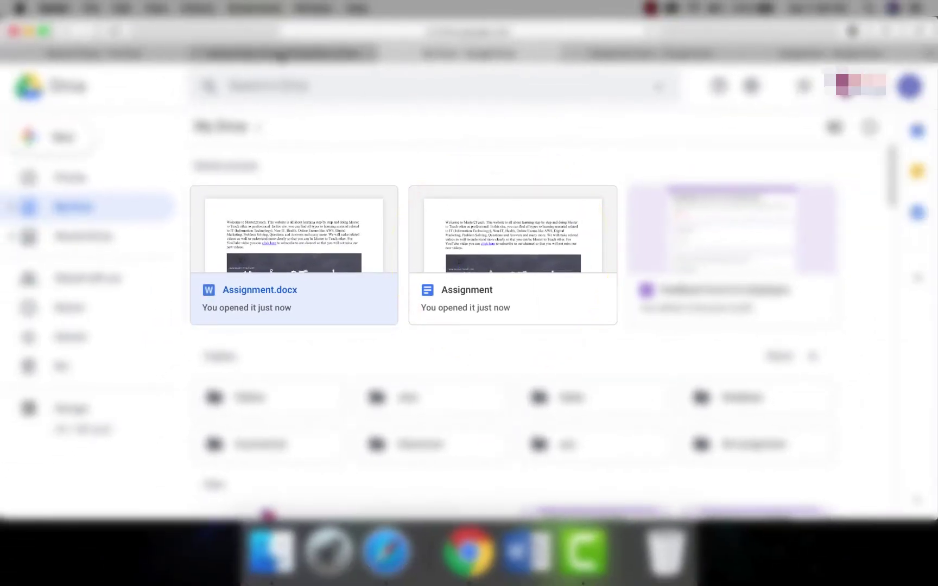
click(278, 53)
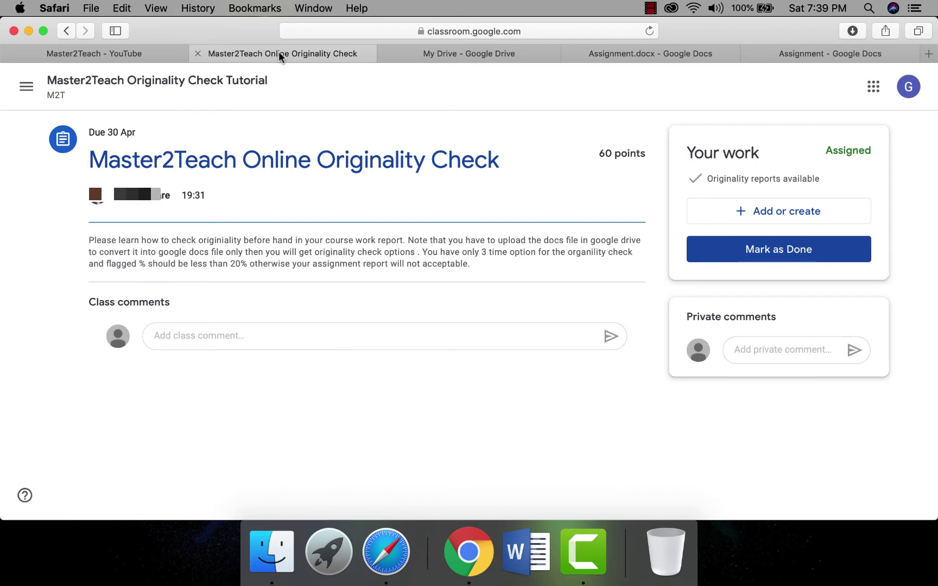
Add the converted Assignment Google Doc from Google Drive as the student's work.
click(777, 212)
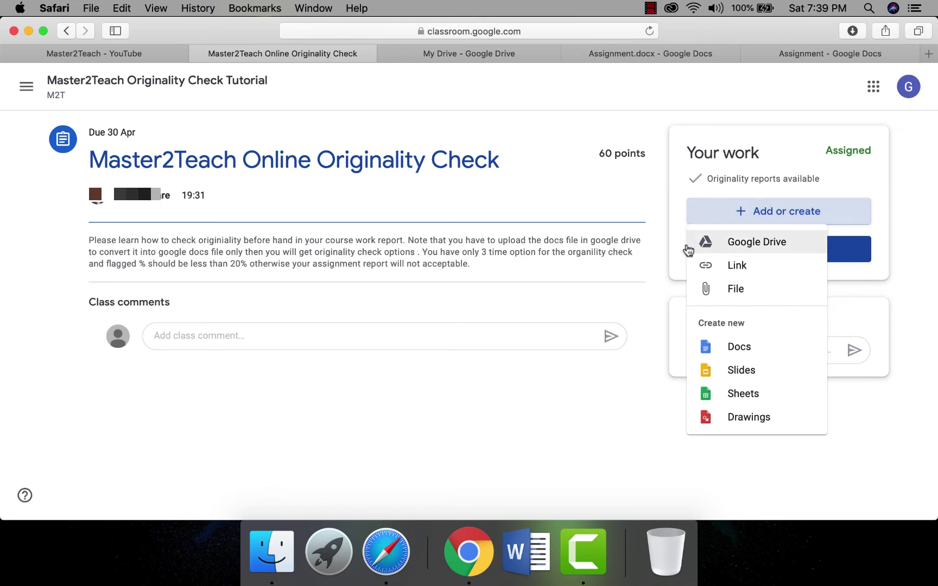
click(751, 247)
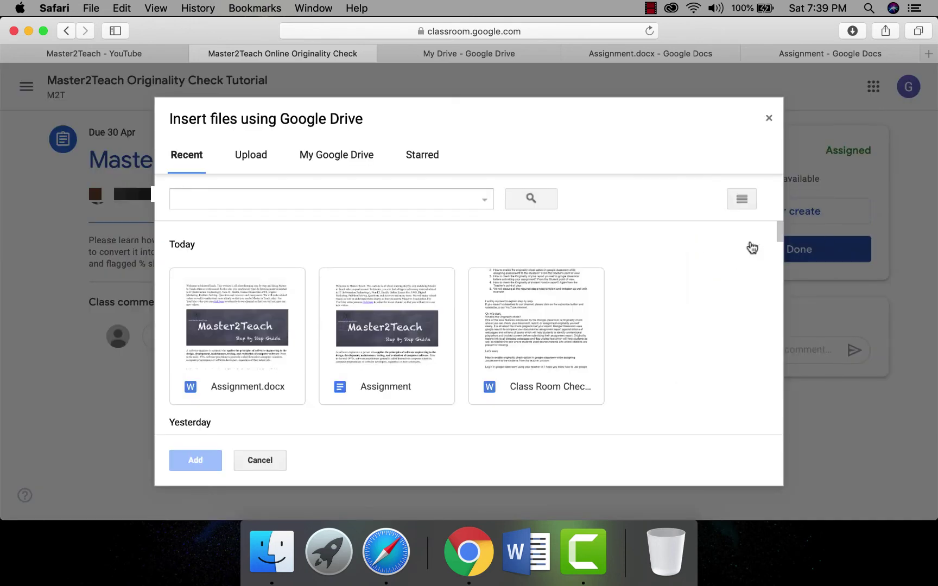
click(370, 332)
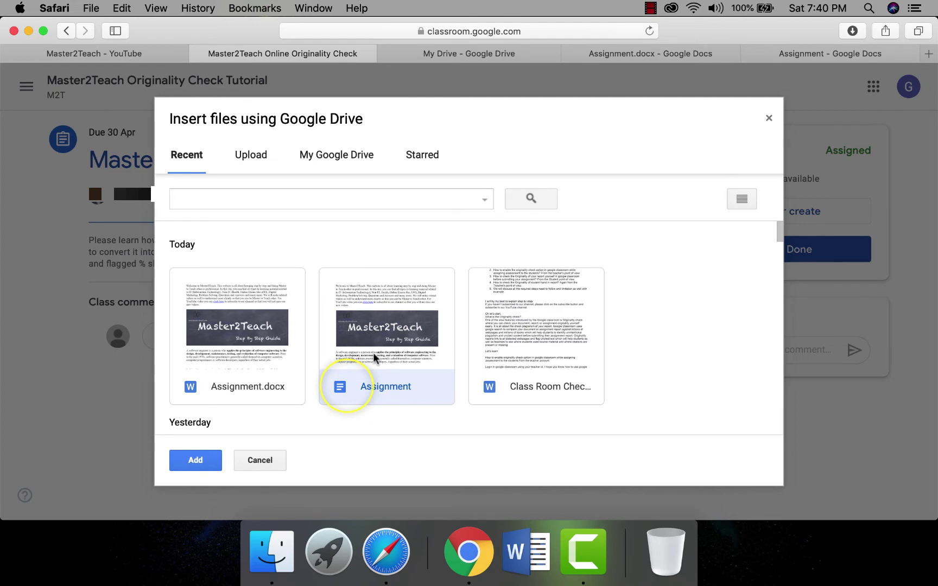
click(189, 459)
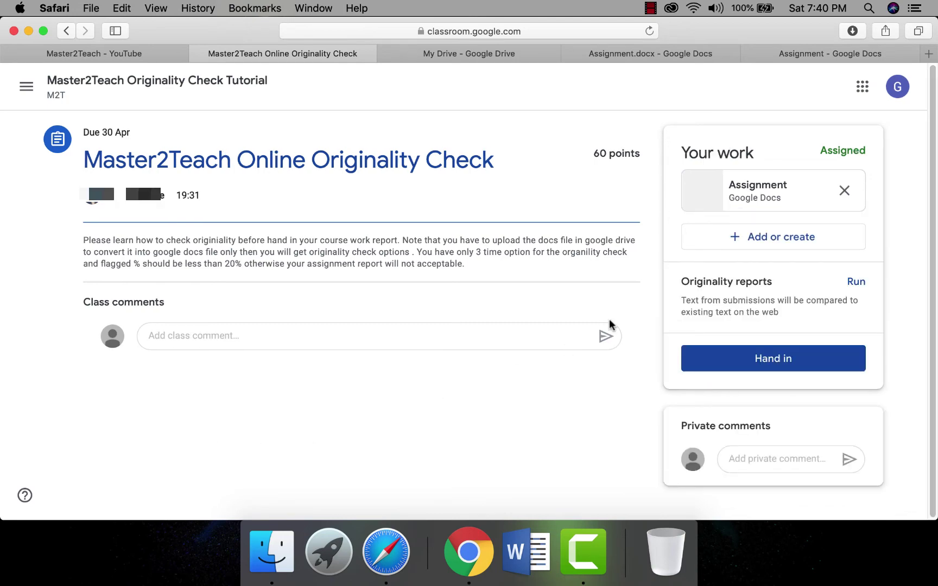
Run an originality report on the attached Assignment doc and open the finished report.
click(858, 284)
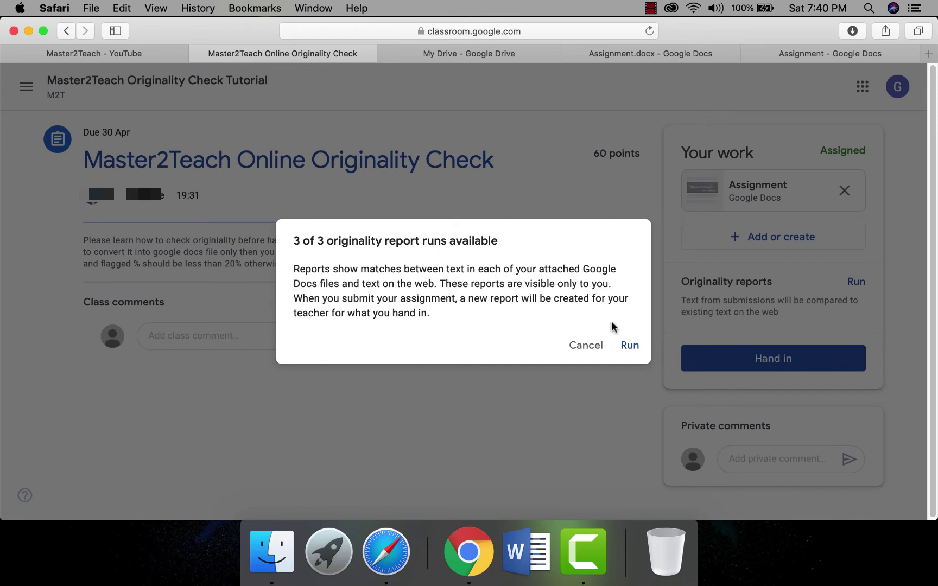
click(630, 348)
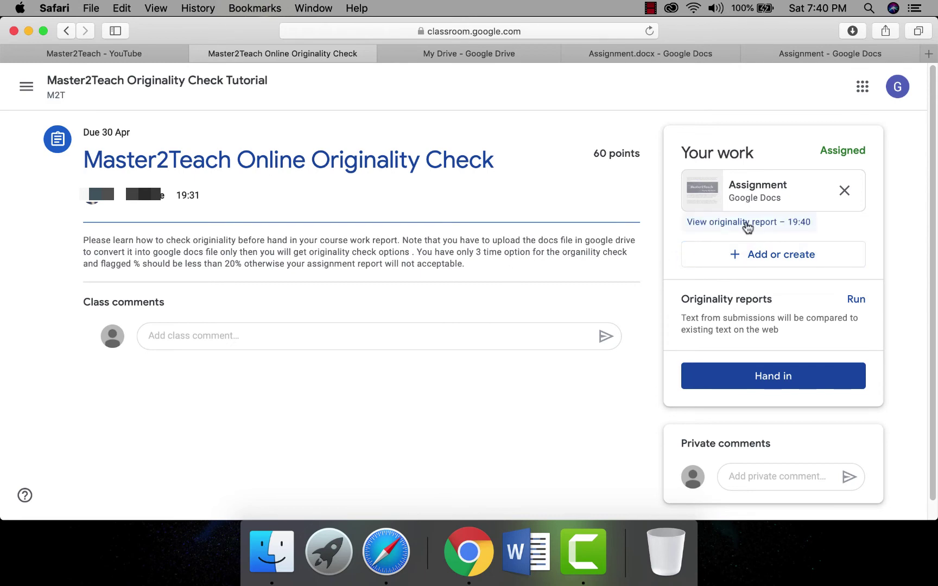
click(747, 227)
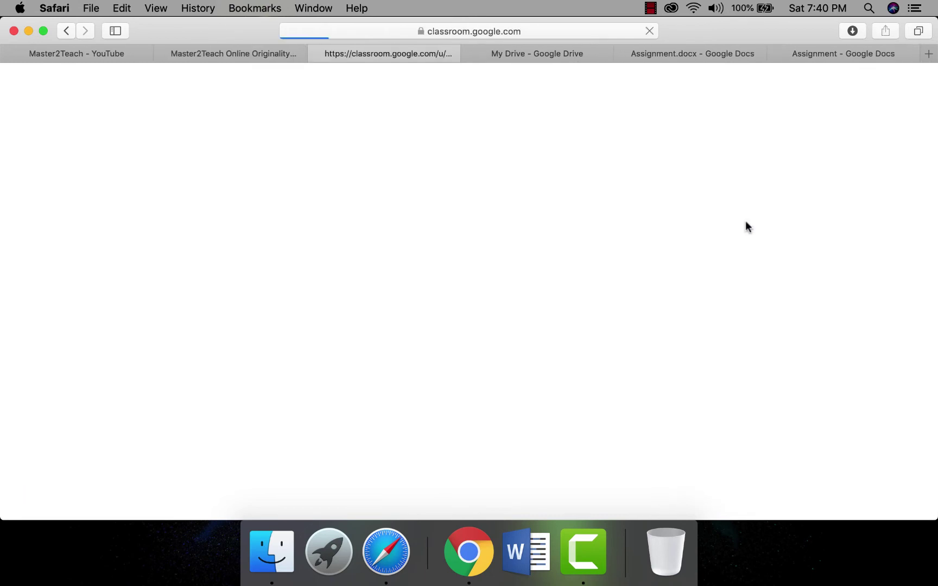
Check master2teach.com matches, show the summary in percent (23% flagged), and return to the assignment.
click(752, 410)
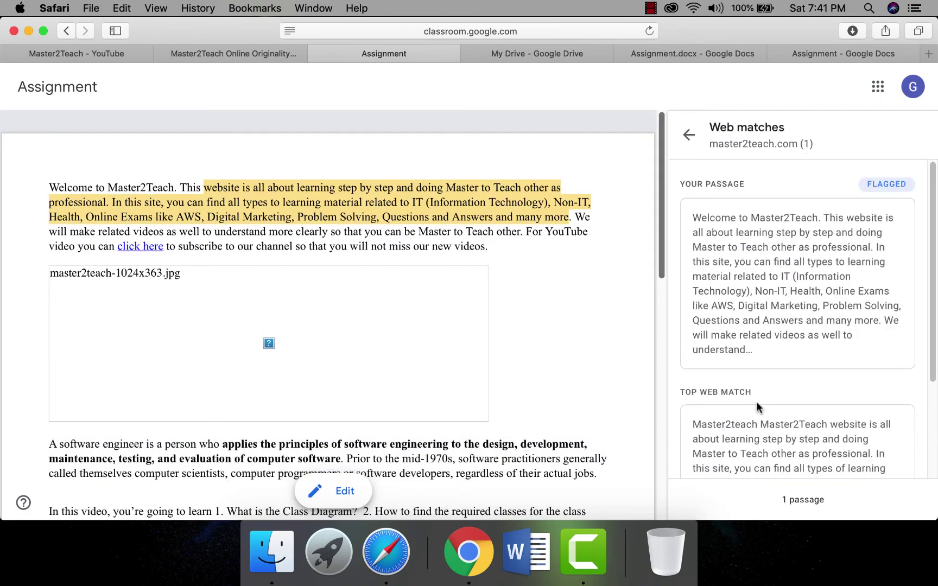
scroll(785, 363, down, 3)
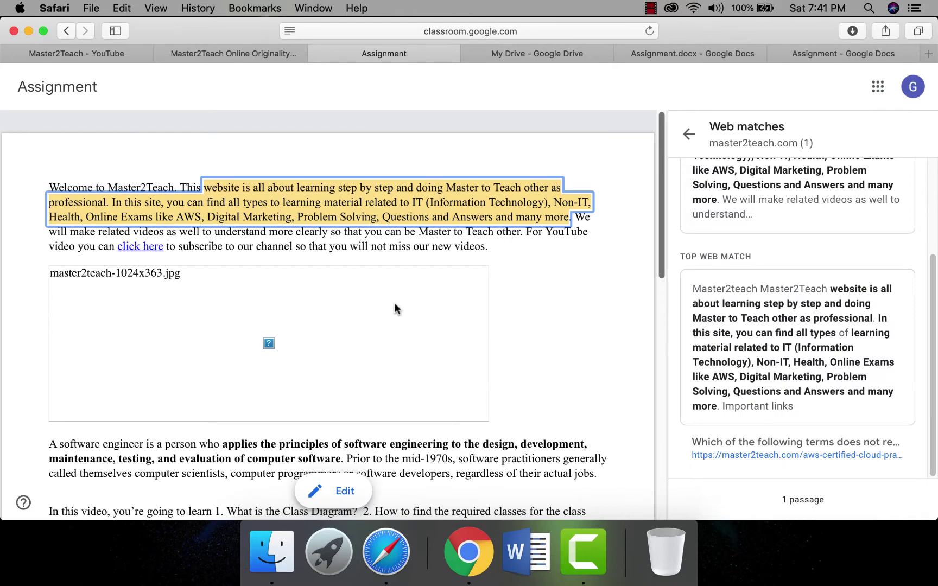
scroll(781, 266, up, 3)
click(689, 135)
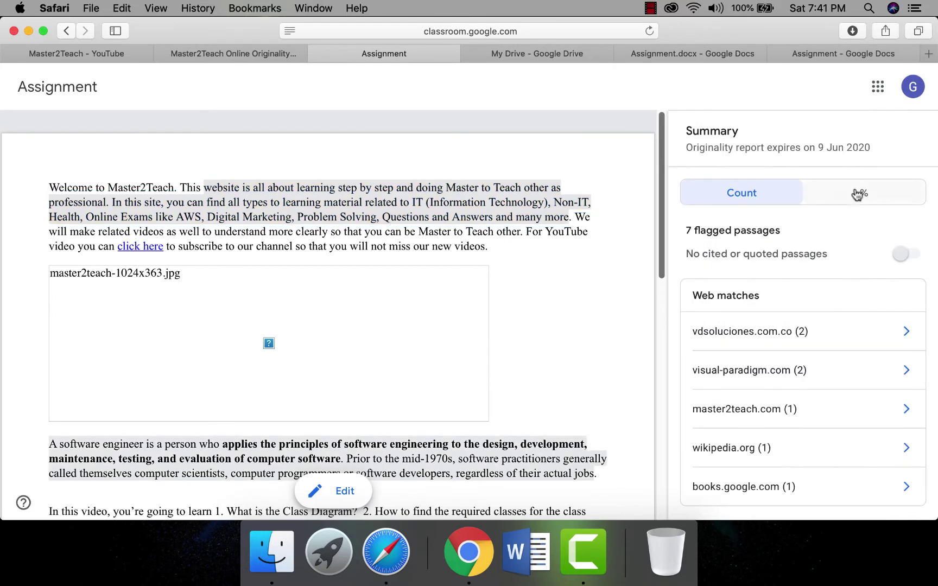
click(858, 194)
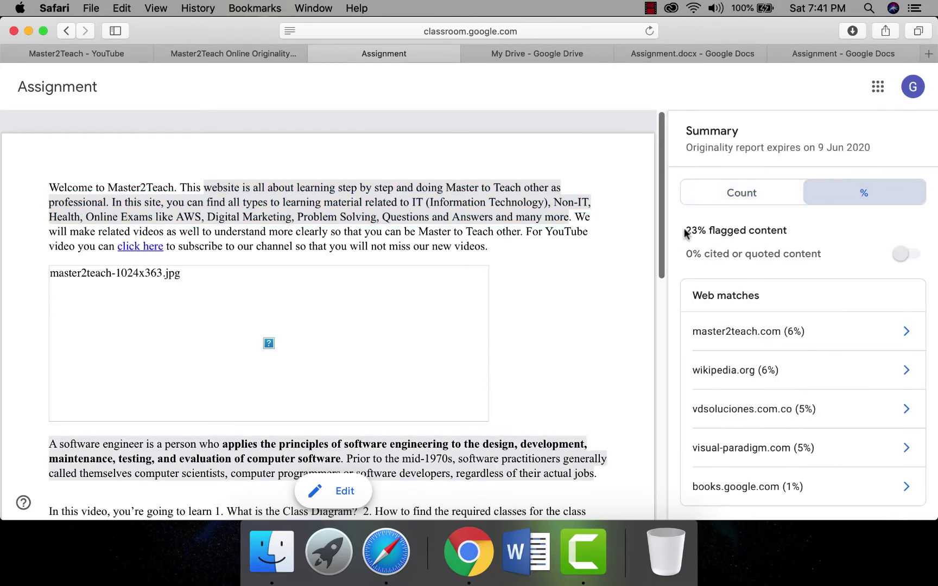
drag(684, 231, 789, 231)
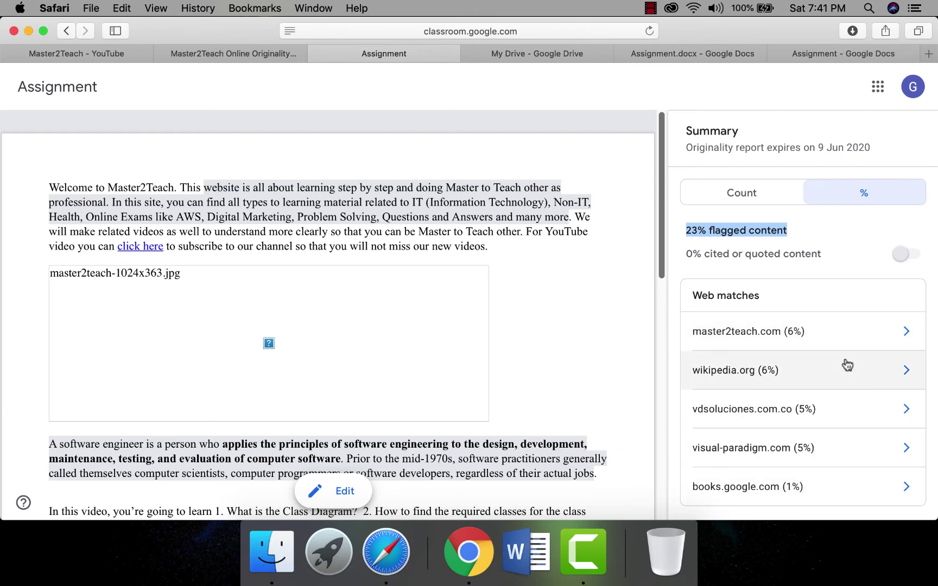
key(ctrl+shift+Tab)
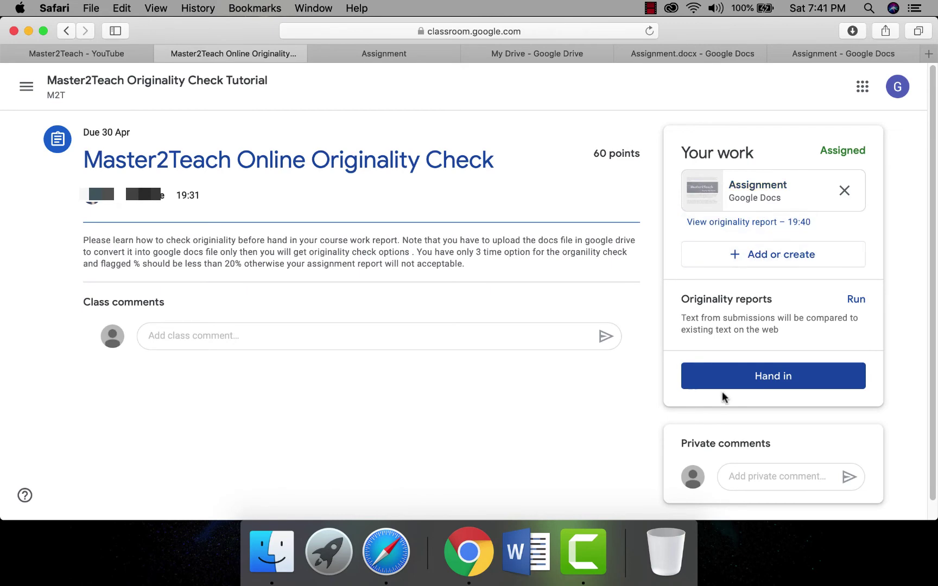
Hand in the converted Assignment document and confirm the hand-in.
click(771, 381)
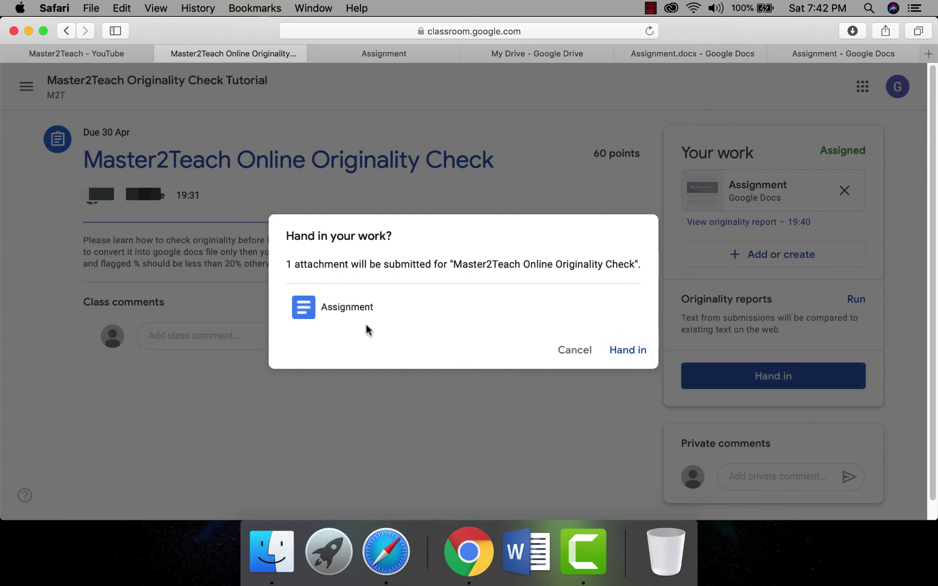
click(623, 352)
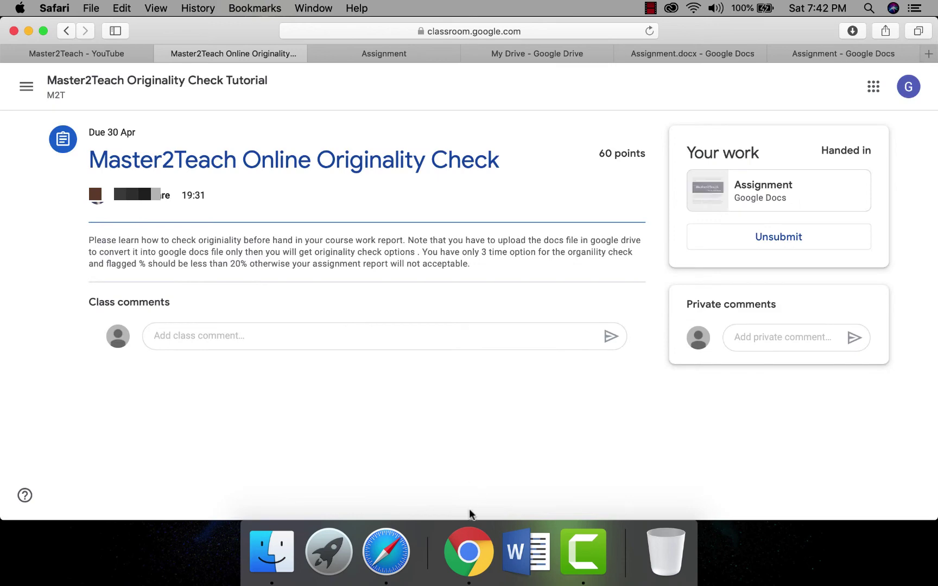
click(468, 550)
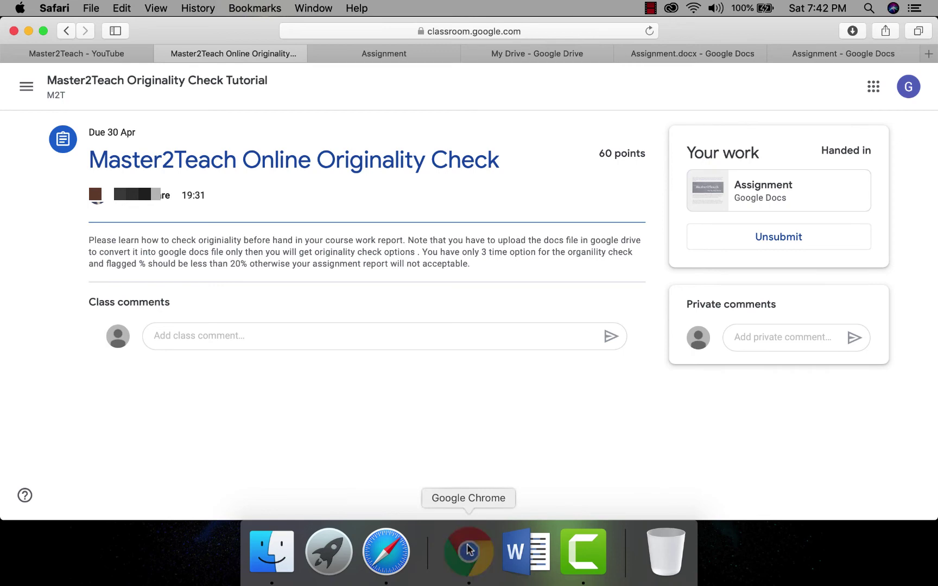
Open the student's handed-in Assignment for the Master2Teach Online Originality Check from Classwork.
click(430, 130)
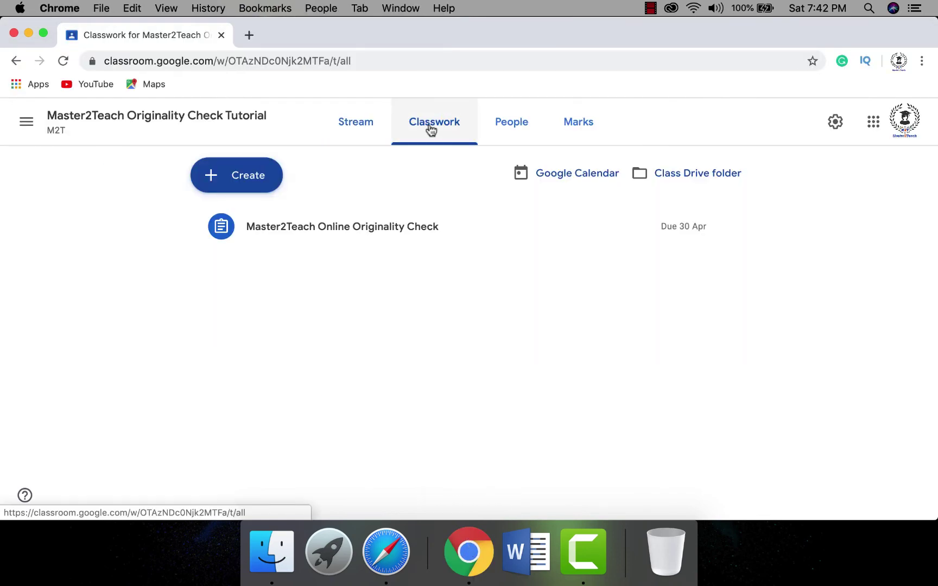
click(315, 233)
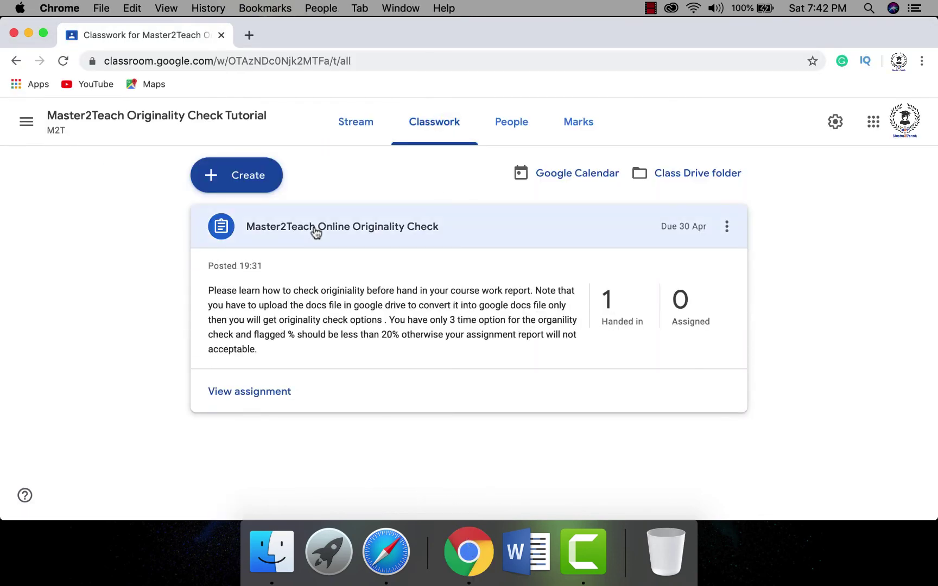
click(617, 325)
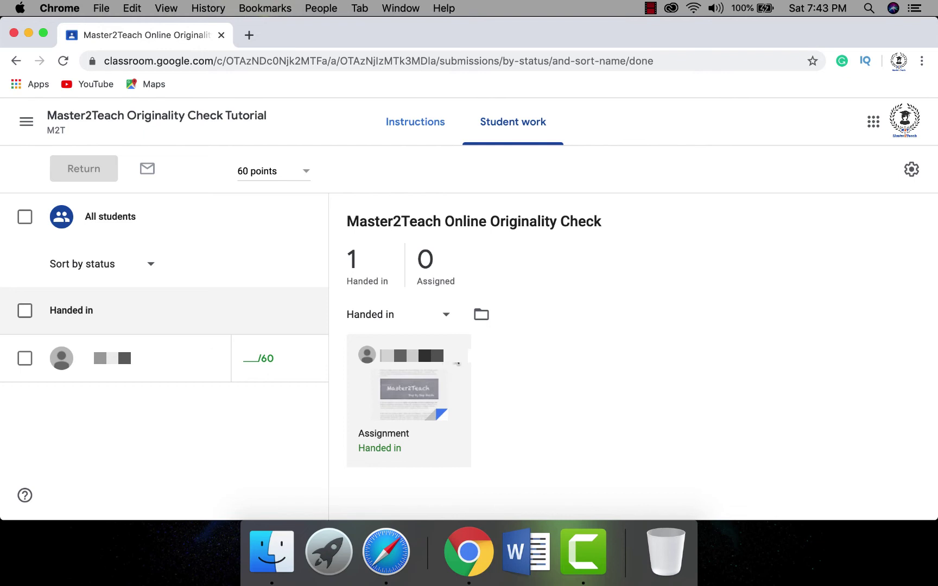
click(406, 398)
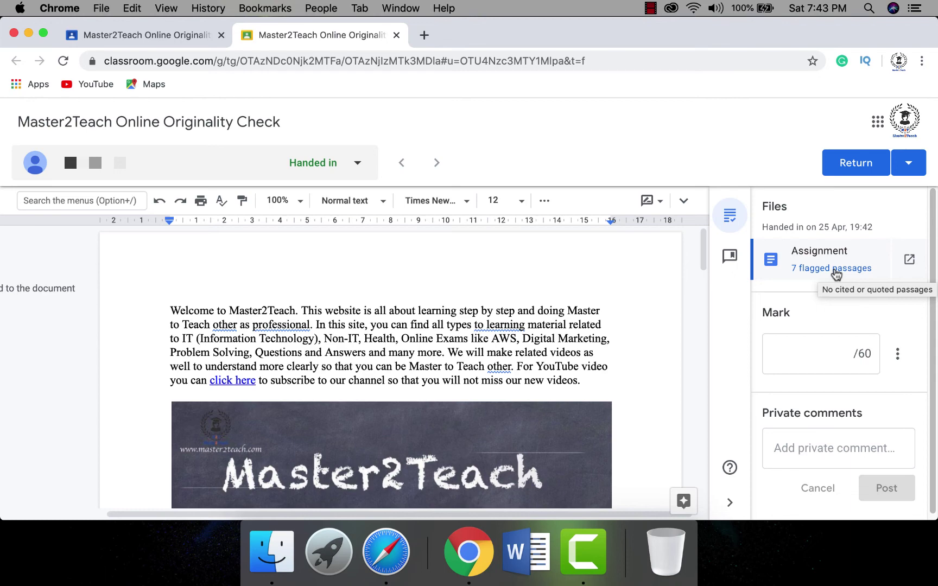
click(835, 269)
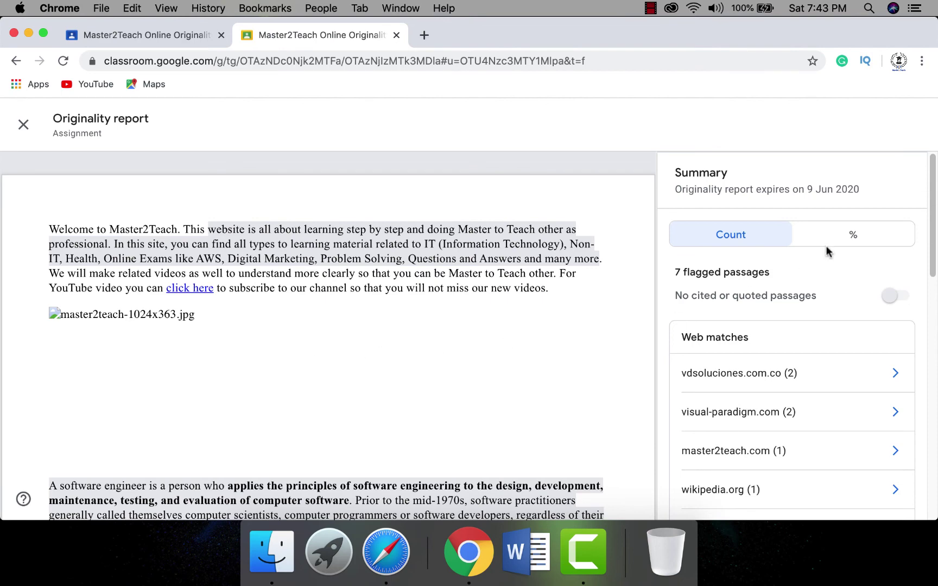
scroll(816, 418, down, 1)
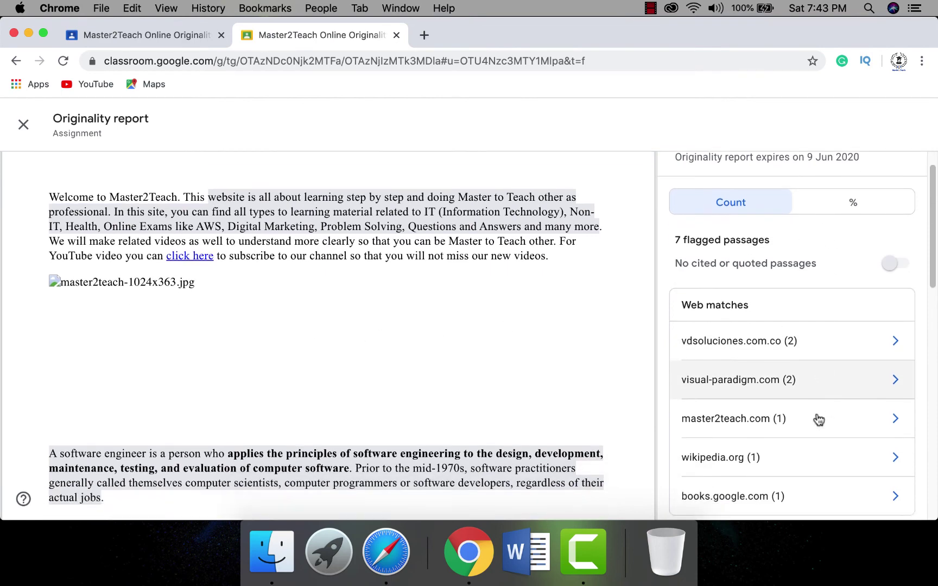
scroll(810, 437, down, 1)
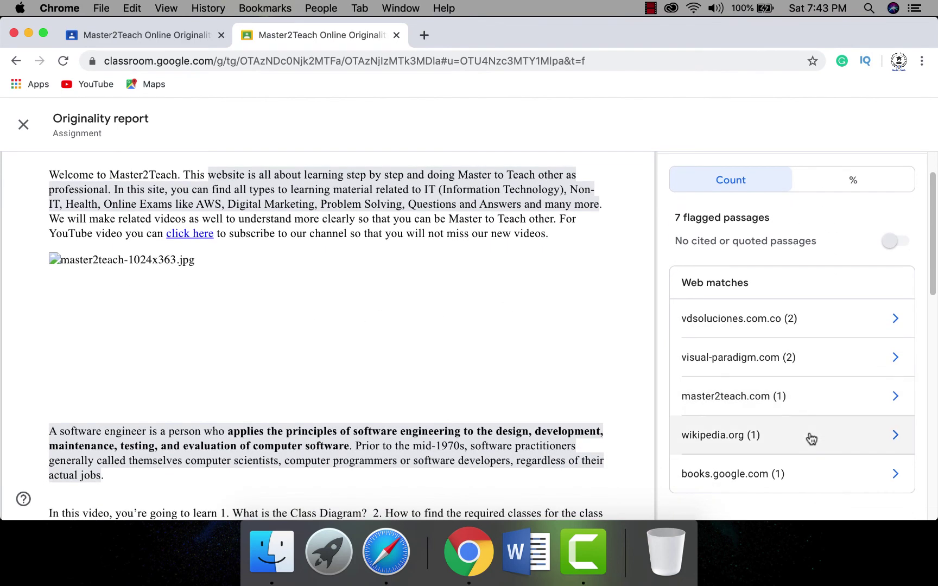
scroll(811, 438, up, 2)
click(849, 236)
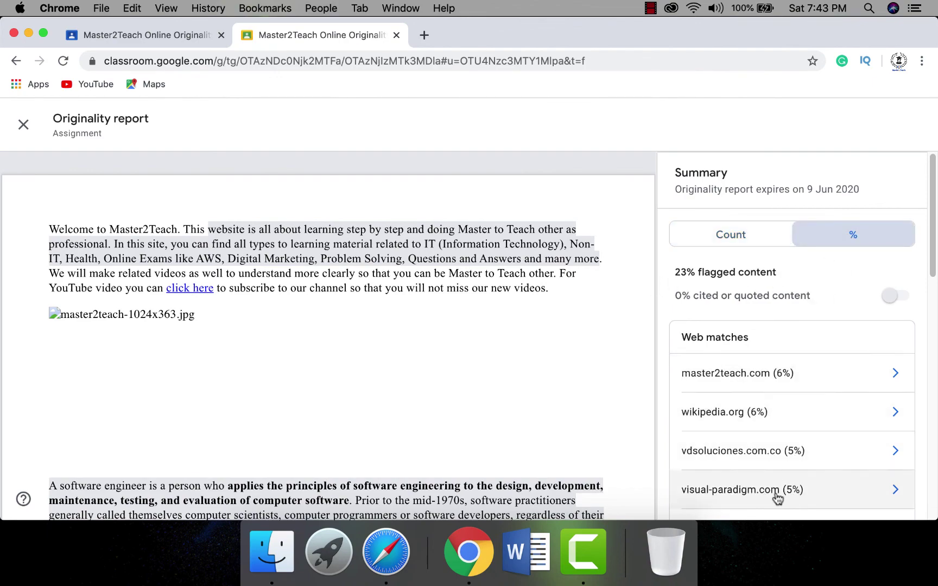
scroll(562, 400, down, 5)
scroll(562, 399, up, 5)
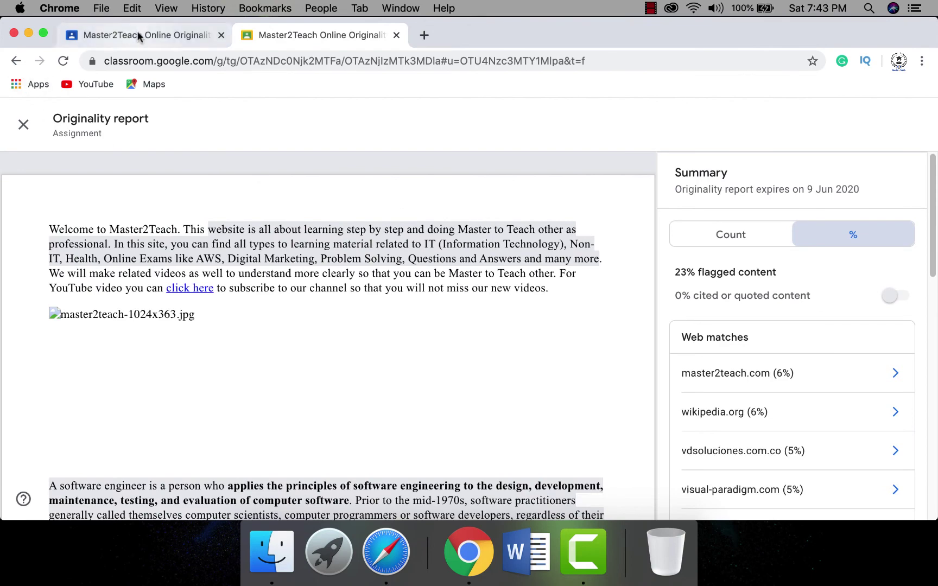
click(23, 126)
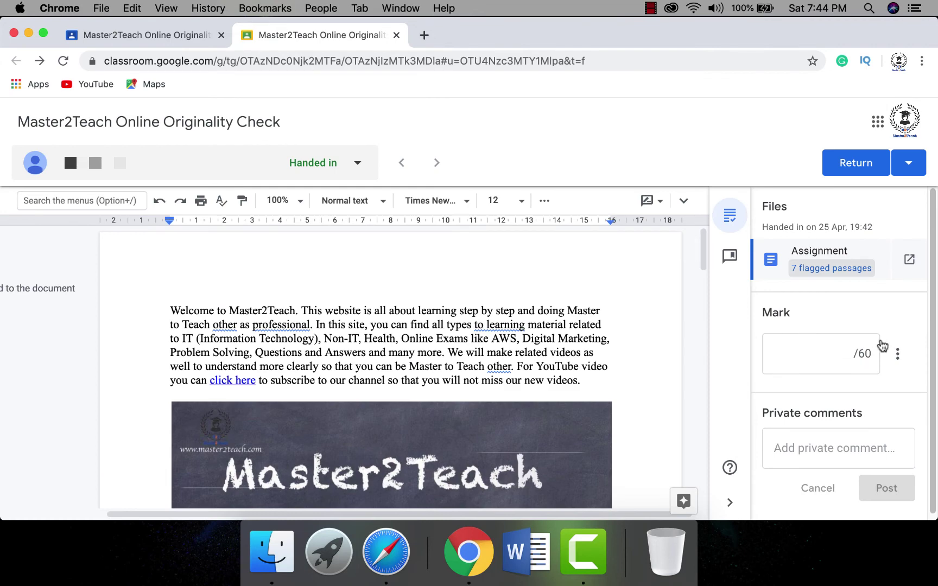
Give the Assignment a mark of 40 out of 60 and return it to the student.
click(837, 354)
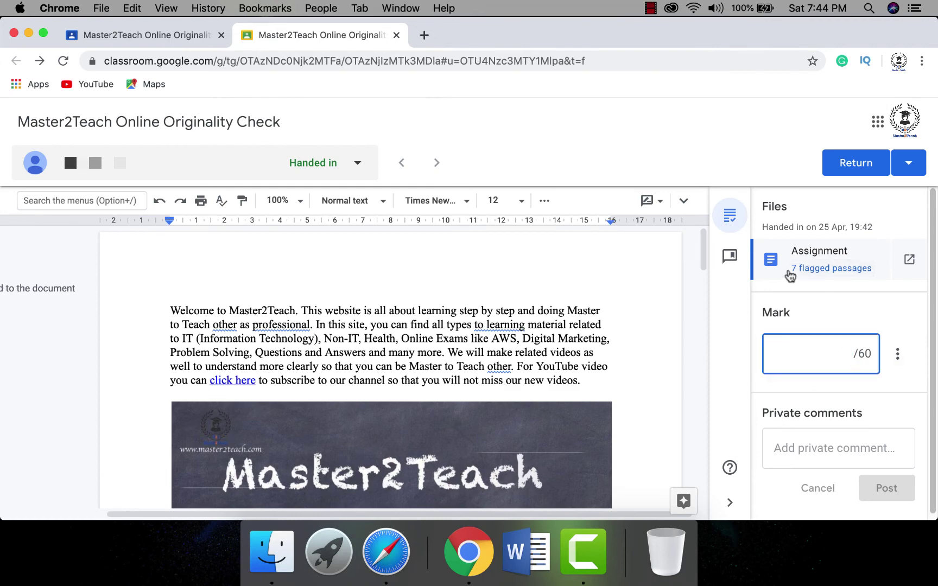
mouse_move(842, 268)
text(40)
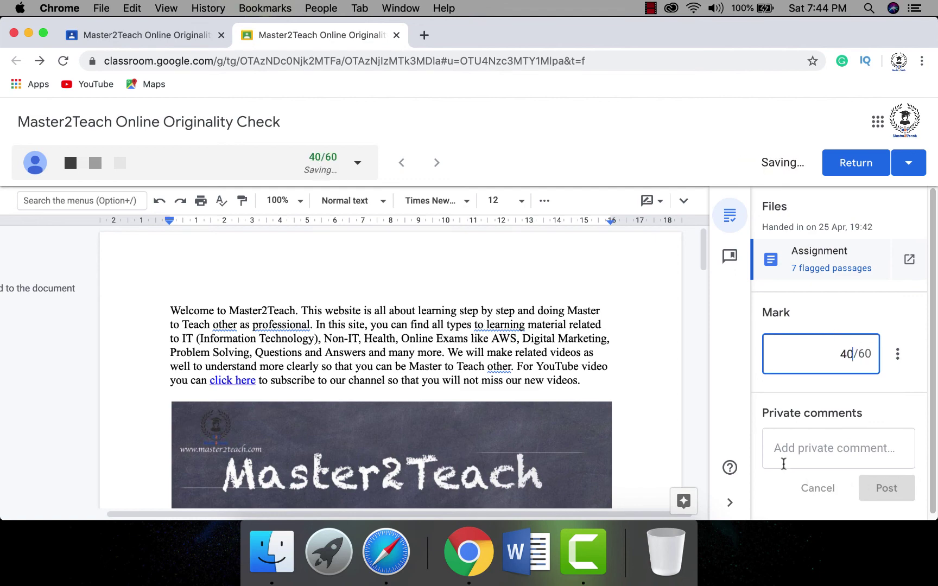
click(855, 166)
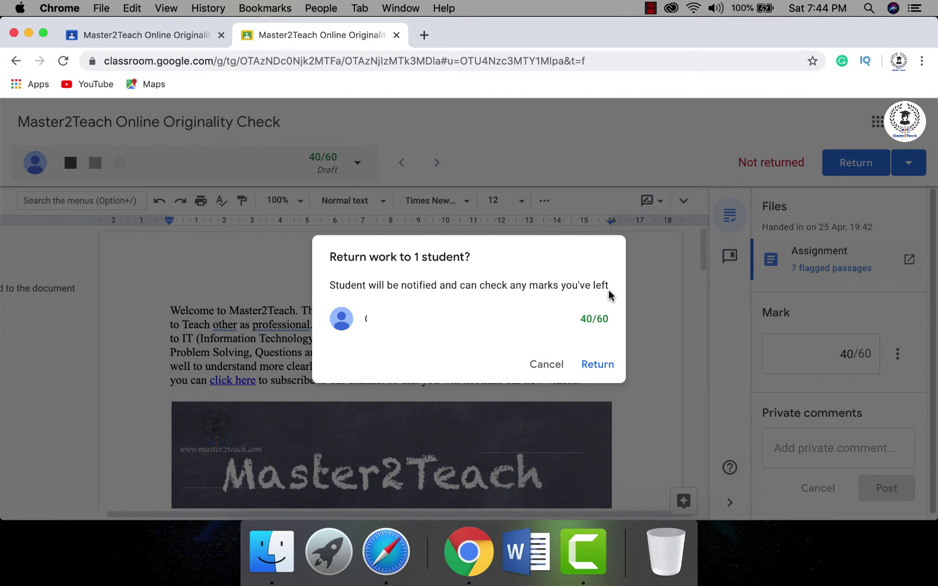
click(597, 372)
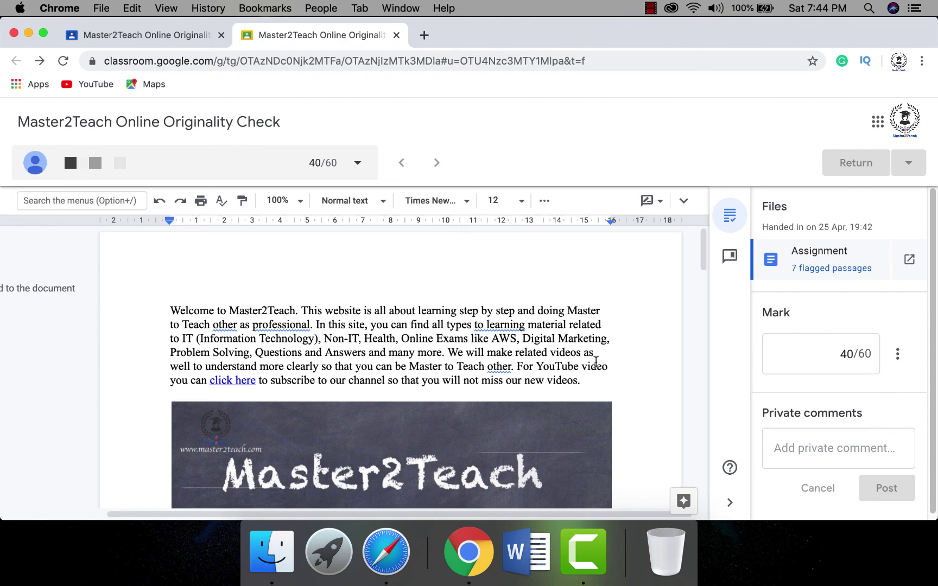
click(122, 35)
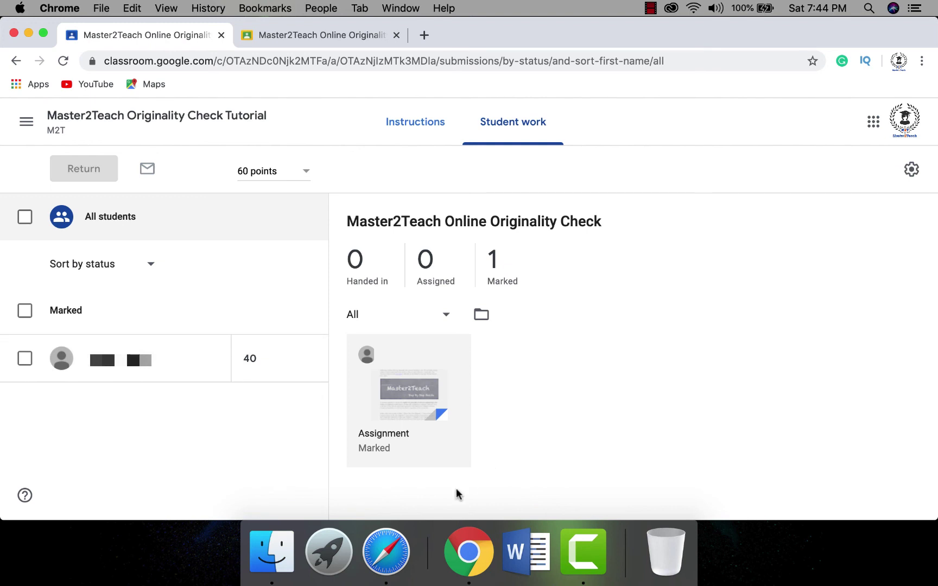
In the student's window, view the assignment marked 40/60, then open the class Stream.
click(402, 543)
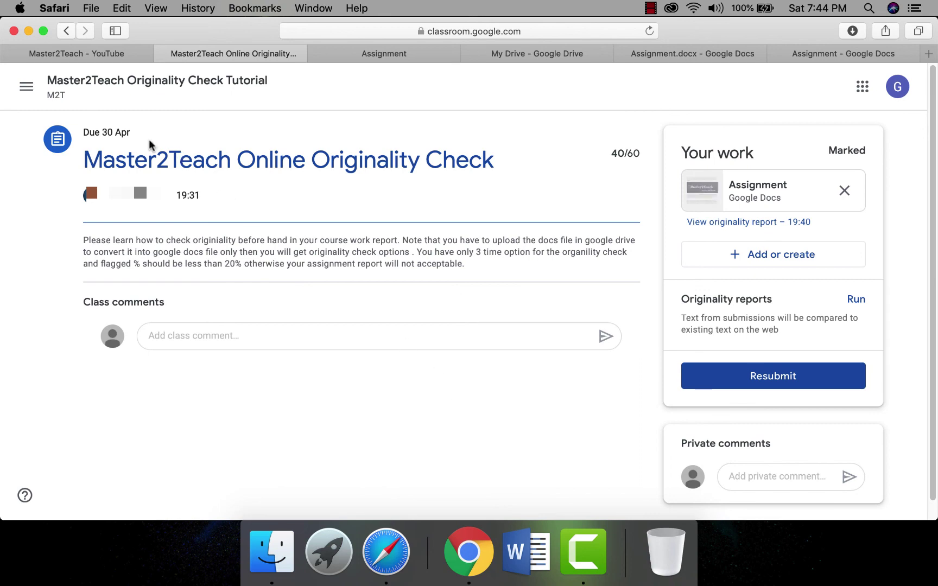
click(69, 82)
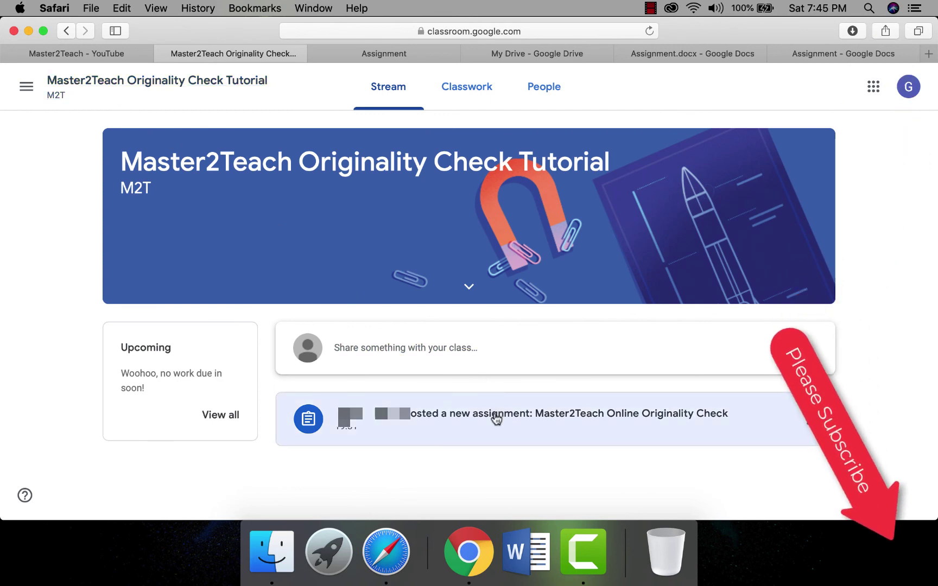
Open the Master2Teach website and browse its Software Engineering topics.
click(496, 419)
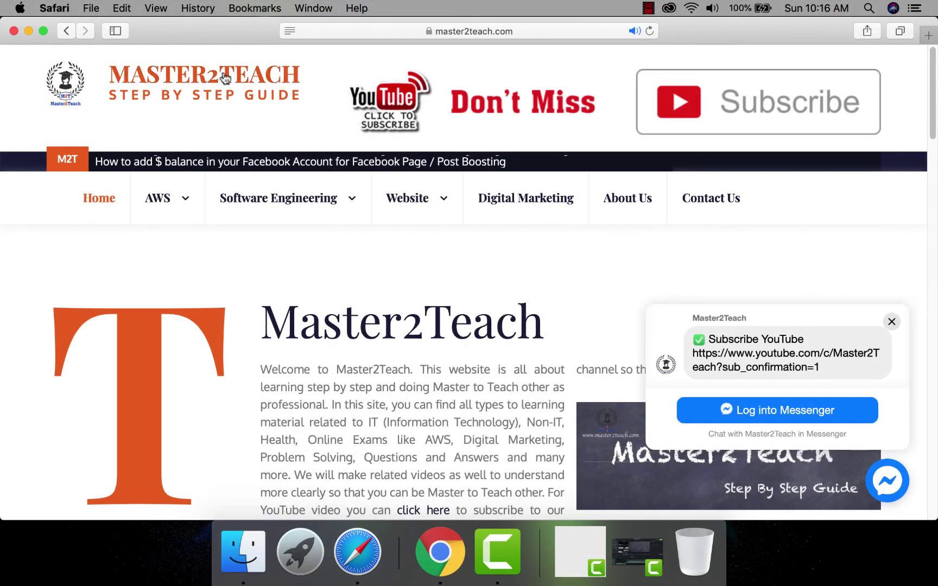
mouse_move(243, 187)
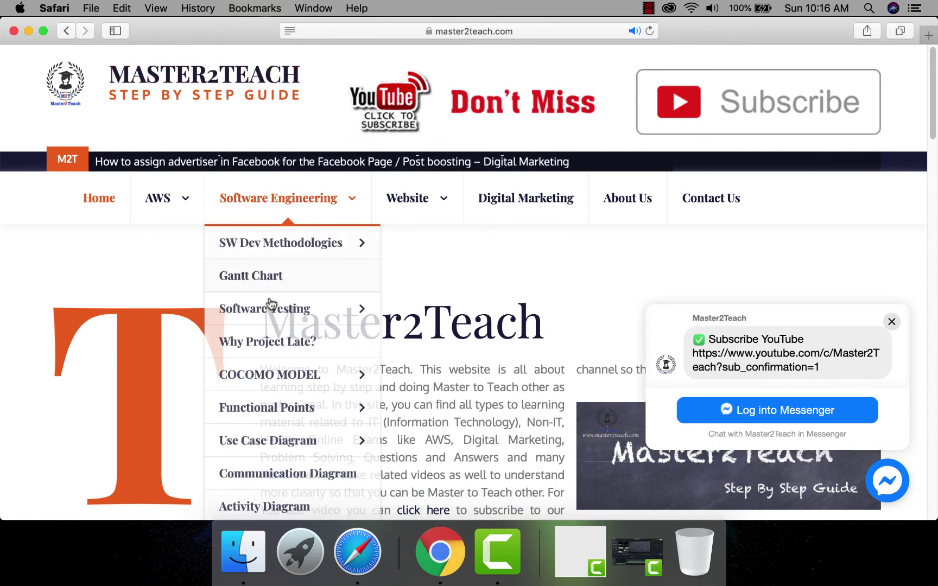
scroll(266, 388, down, 2)
mouse_move(265, 386)
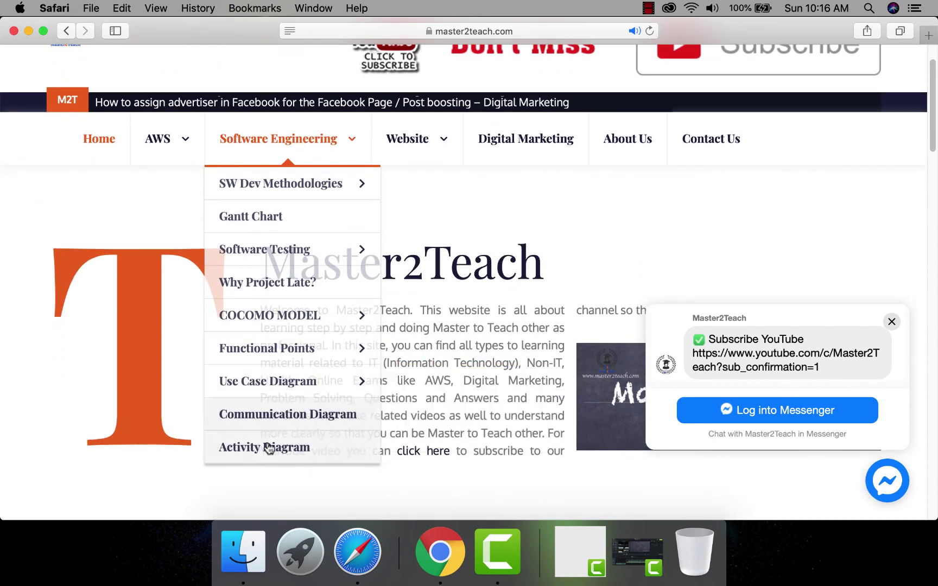